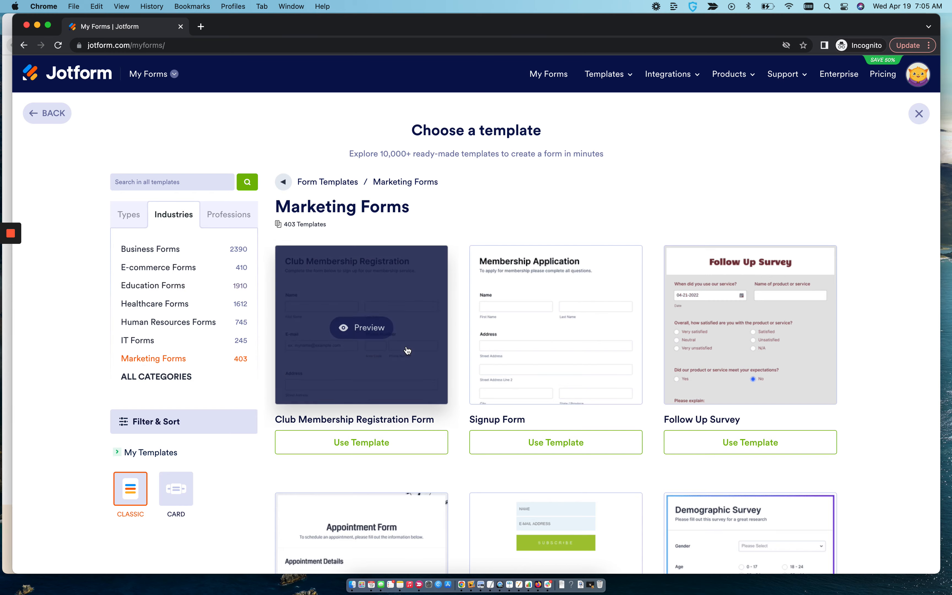
Step: Look through the templates in the Marketing Forms category
scroll(405, 346, "down", 3)
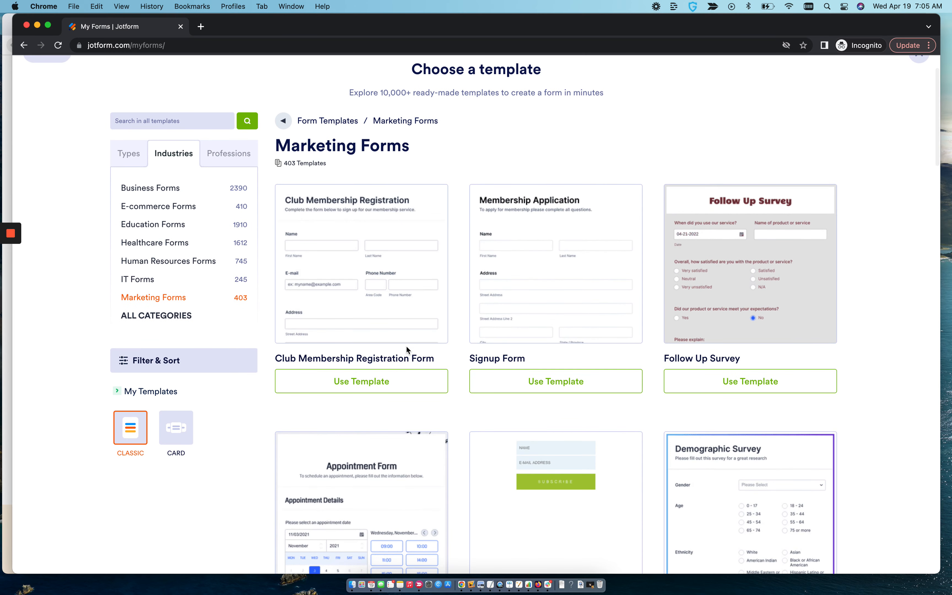
scroll(405, 349, "down", 2)
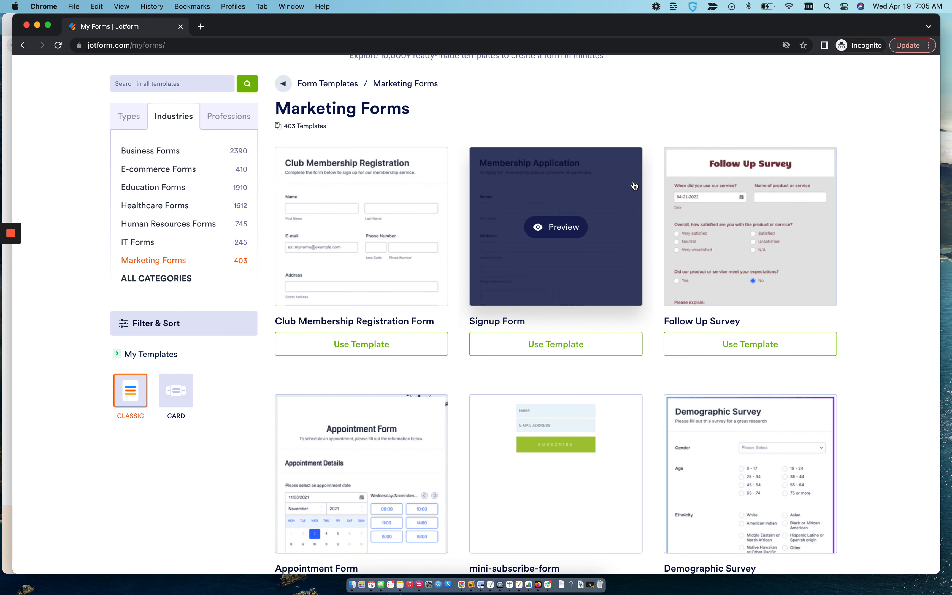
scroll(672, 196, "down", 5)
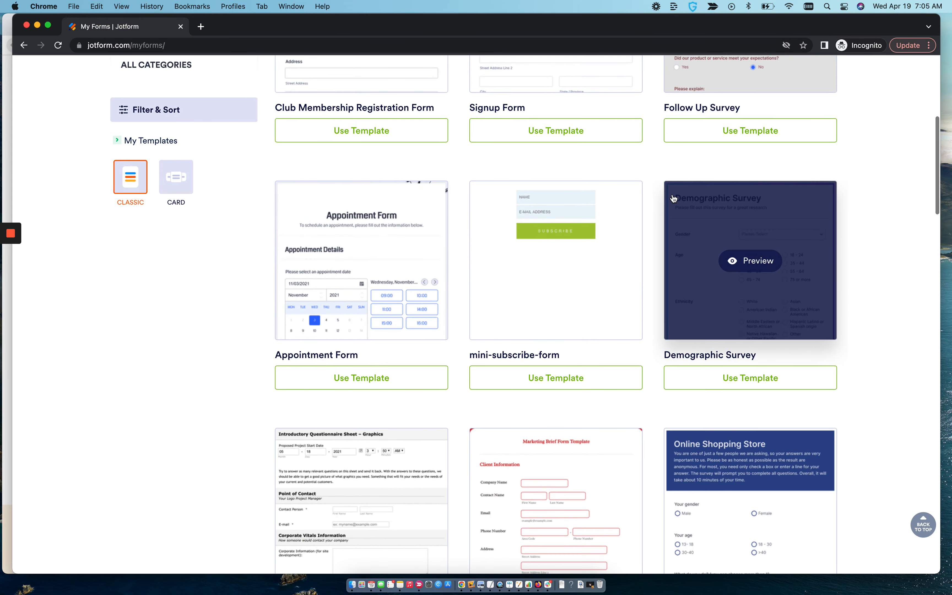
scroll(673, 198, "down", 9)
scroll(673, 197, "down", 16)
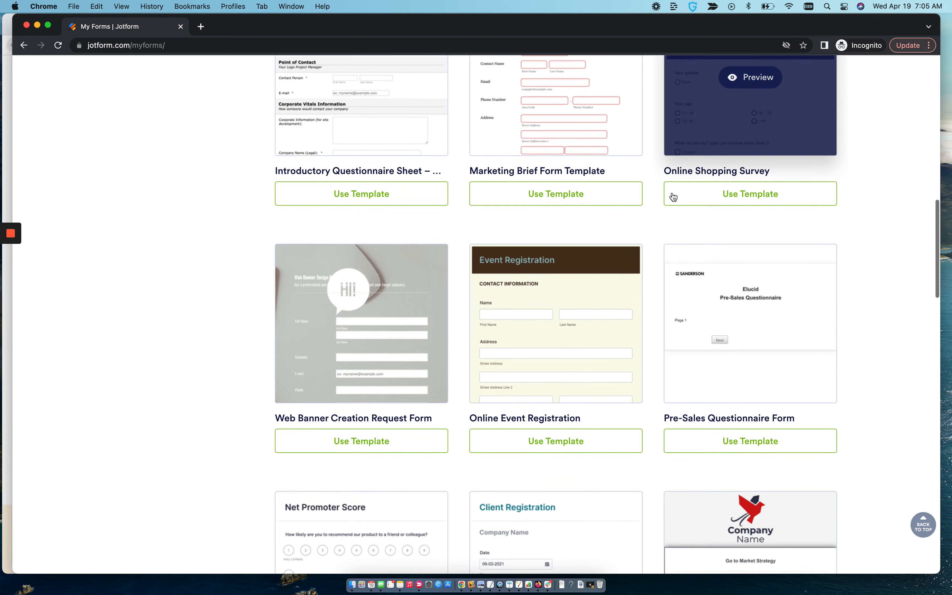
scroll(674, 197, "down", 3)
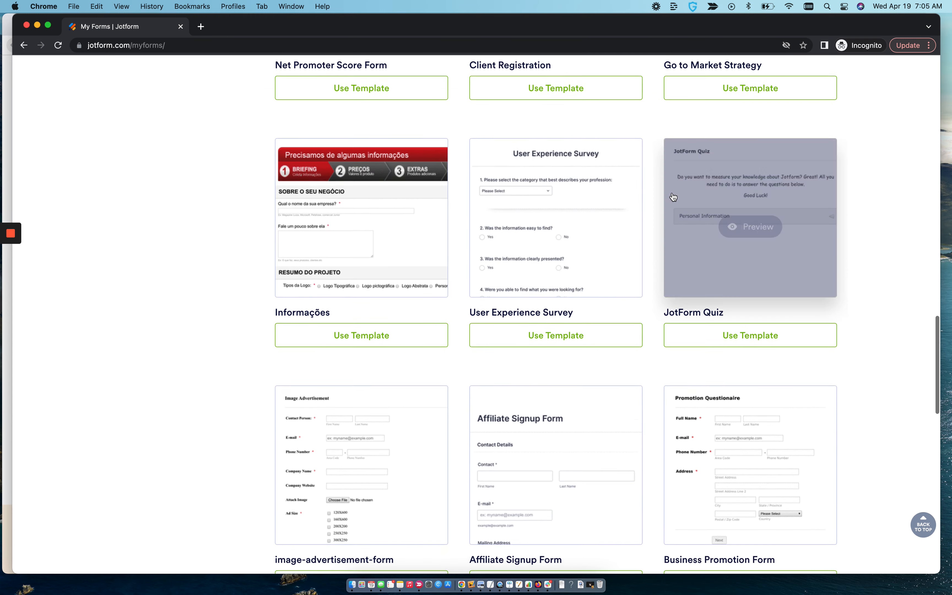
scroll(673, 197, "up", 1)
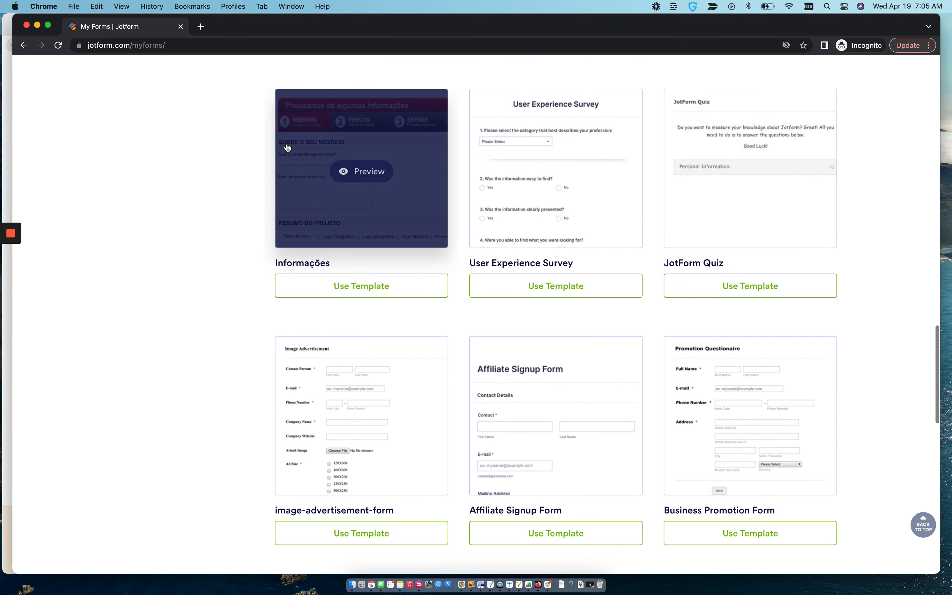
Step: Preview the Informações template, close the preview, and look through the remaining Marketing Forms templates
left_click(316, 127)
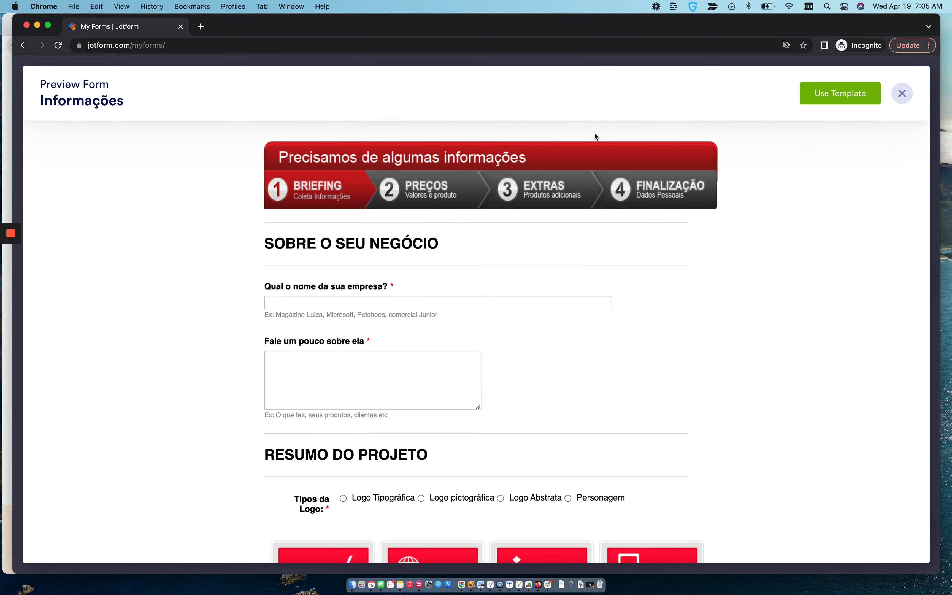
left_click(902, 94)
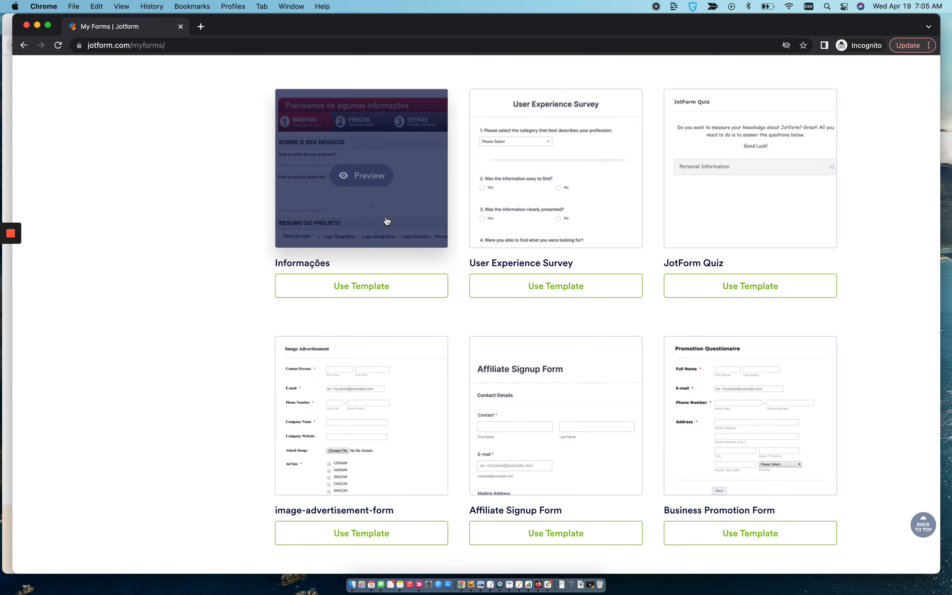
left_click(385, 215)
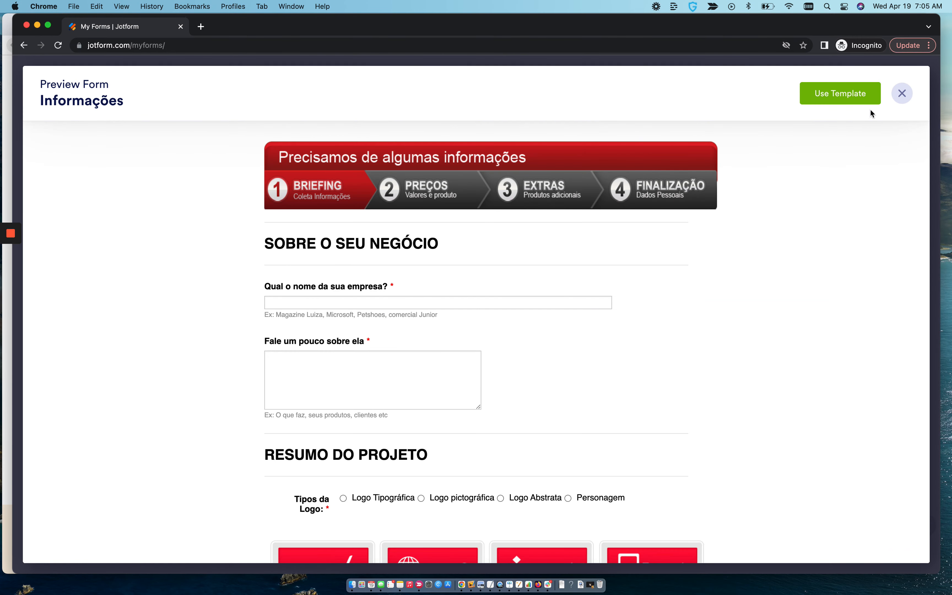
left_click(901, 94)
scroll(541, 214, "down", 12)
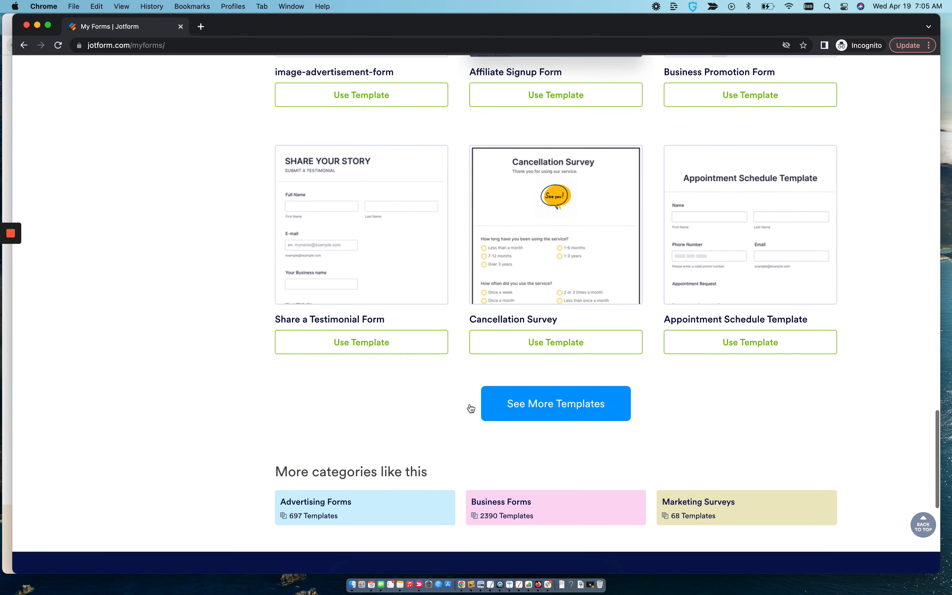
scroll(471, 408, "up", 15)
scroll(470, 408, "down", 4)
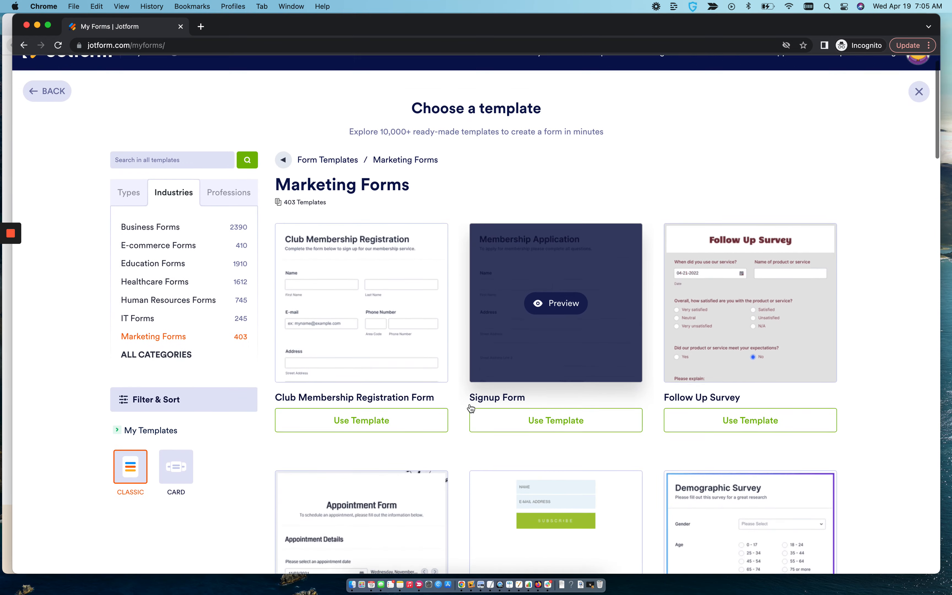
Step: Check My Templates in the Card layout and return to the Classic layout
left_click(175, 313)
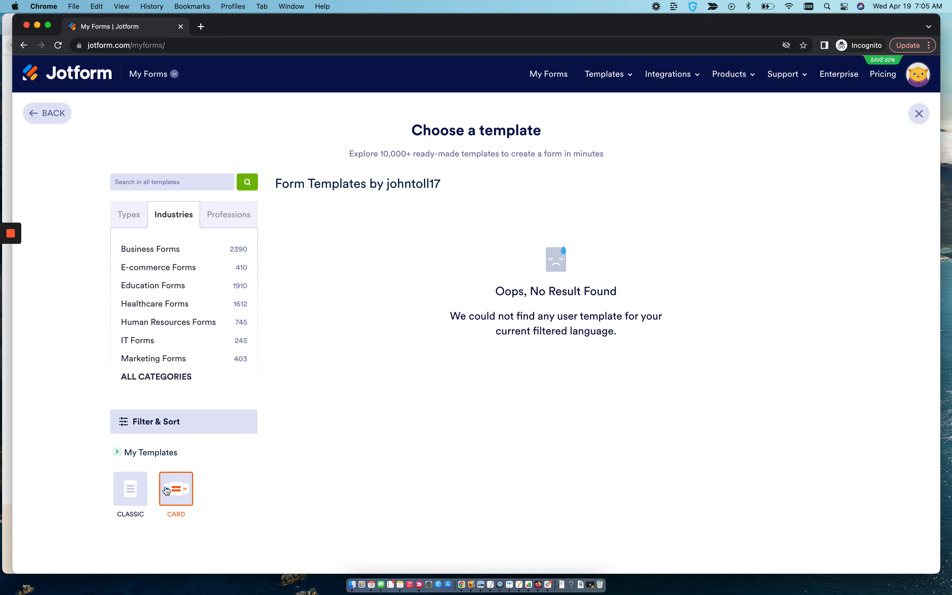
left_click(141, 491)
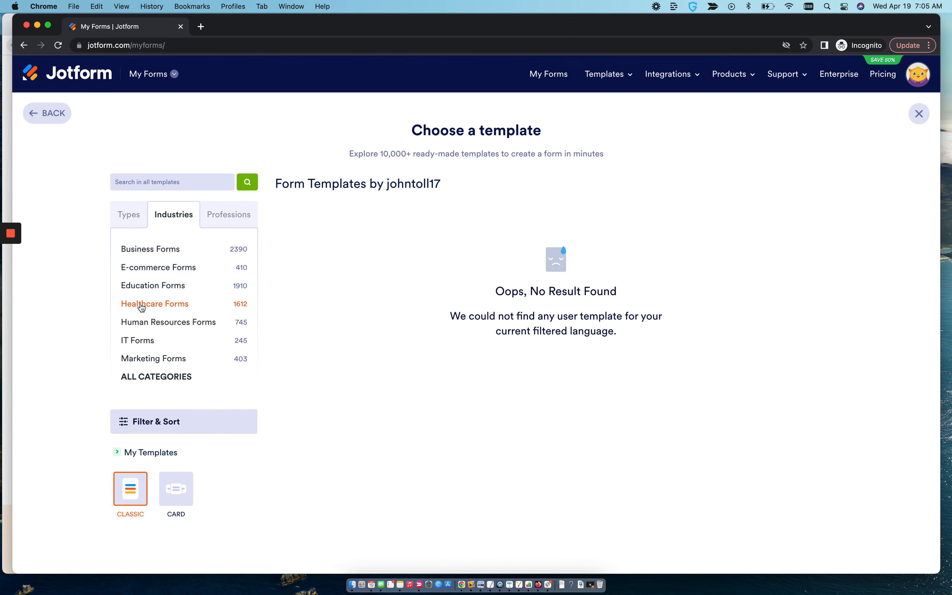
left_click(143, 286)
Step: Show the Business Forms category and look through its templates
left_click(136, 249)
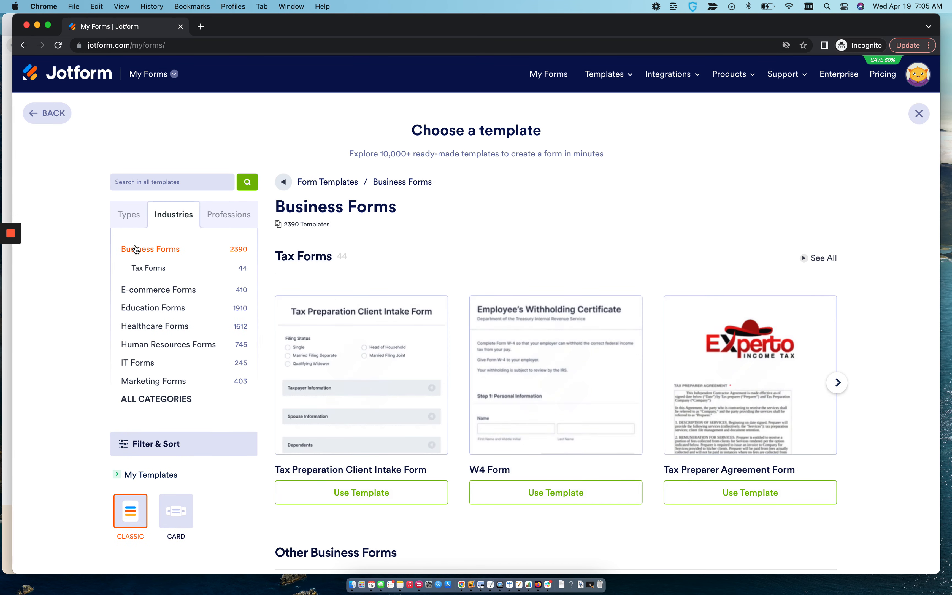
scroll(278, 437, "down", 10)
scroll(278, 434, "down", 15)
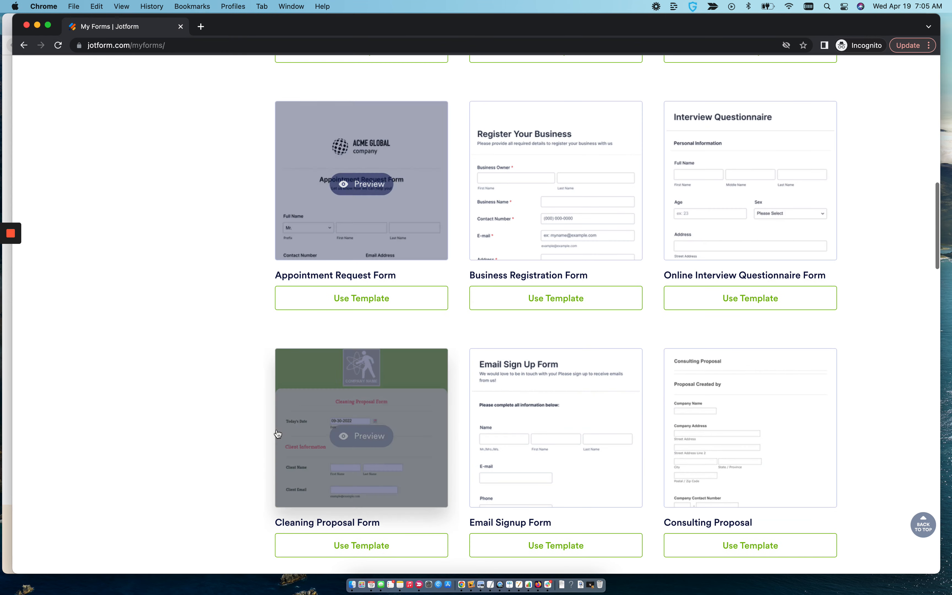
scroll(278, 434, "down", 15)
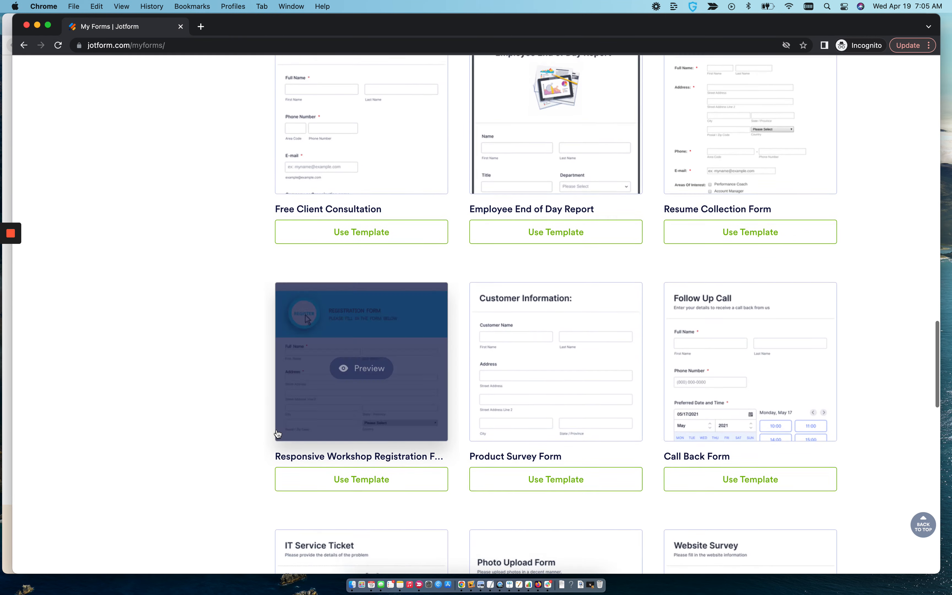
scroll(277, 433, "up", 20)
scroll(276, 433, "up", 20)
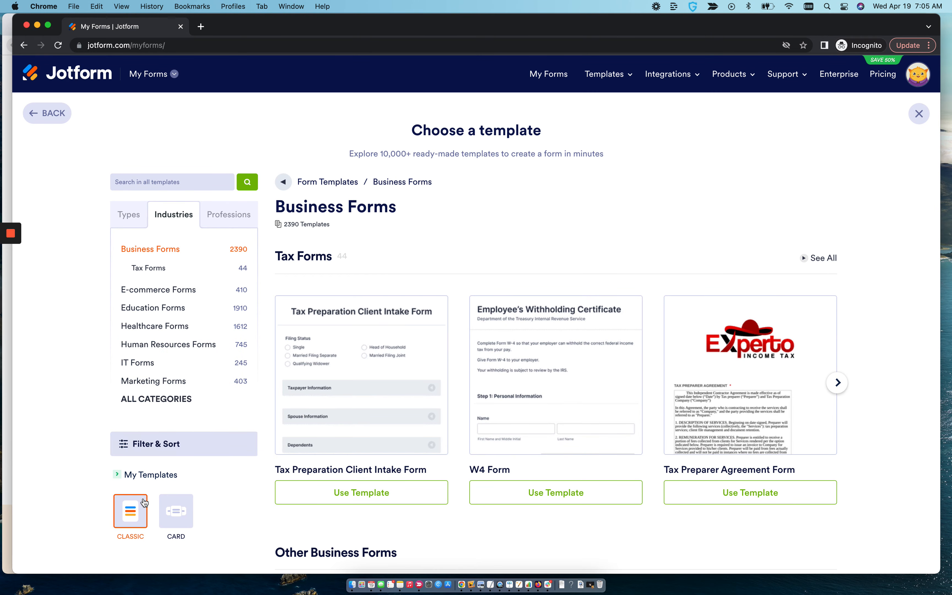
scroll(143, 502, "down", 5)
scroll(183, 312, "up", 5)
Step: Return to the Marketing Forms category and look over its first templates
left_click(158, 381)
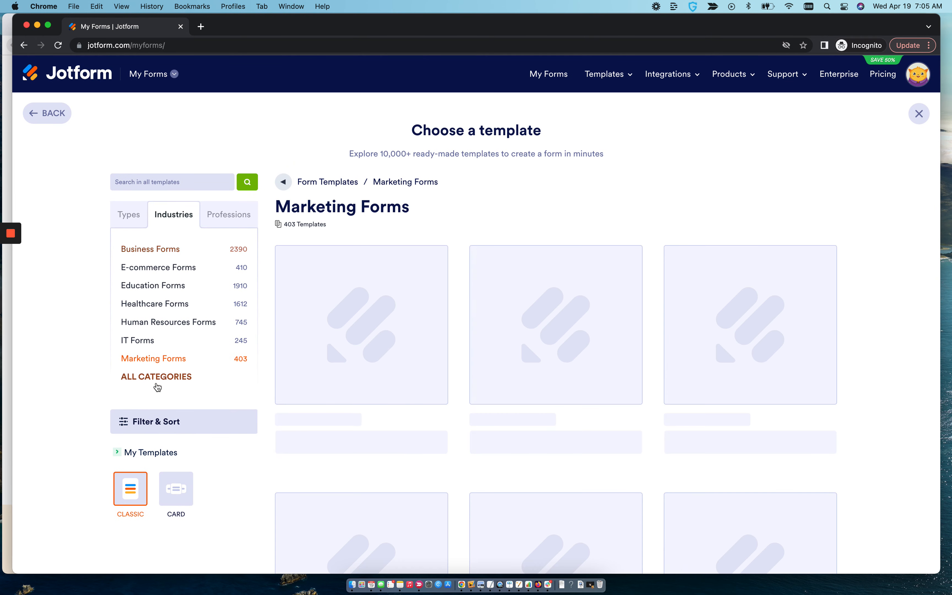
scroll(276, 401, "down", 1)
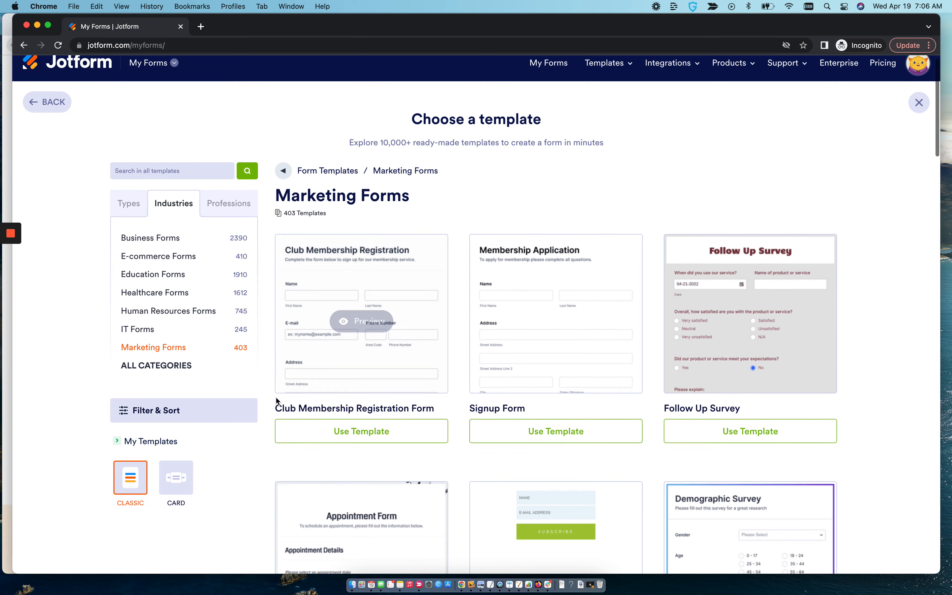
scroll(276, 398, "down", 6)
scroll(277, 401, "up", 7)
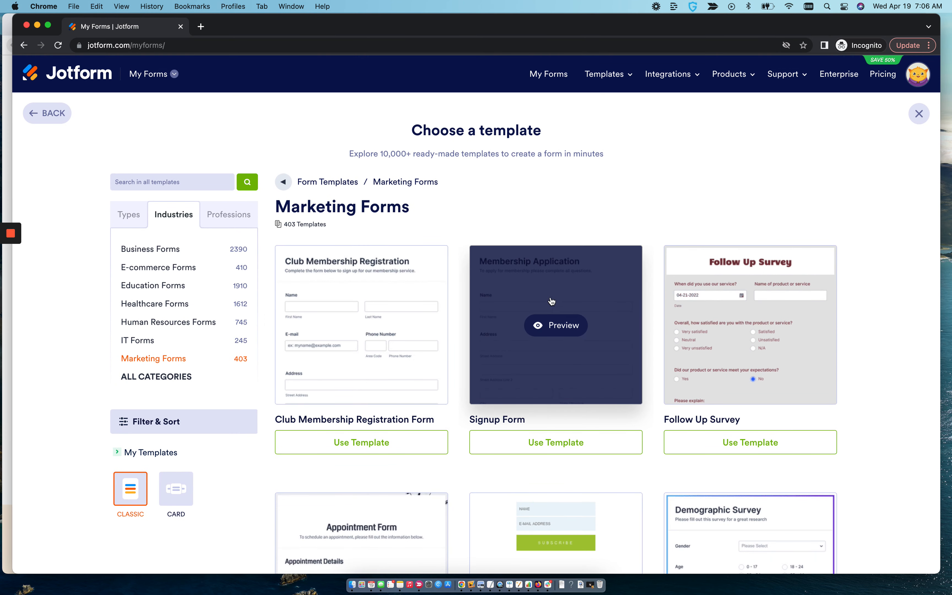
Step: Preview the Signup Form template in full and create a new form from it
left_click(552, 331)
scroll(550, 329, "down", 10)
scroll(550, 330, "up", 10)
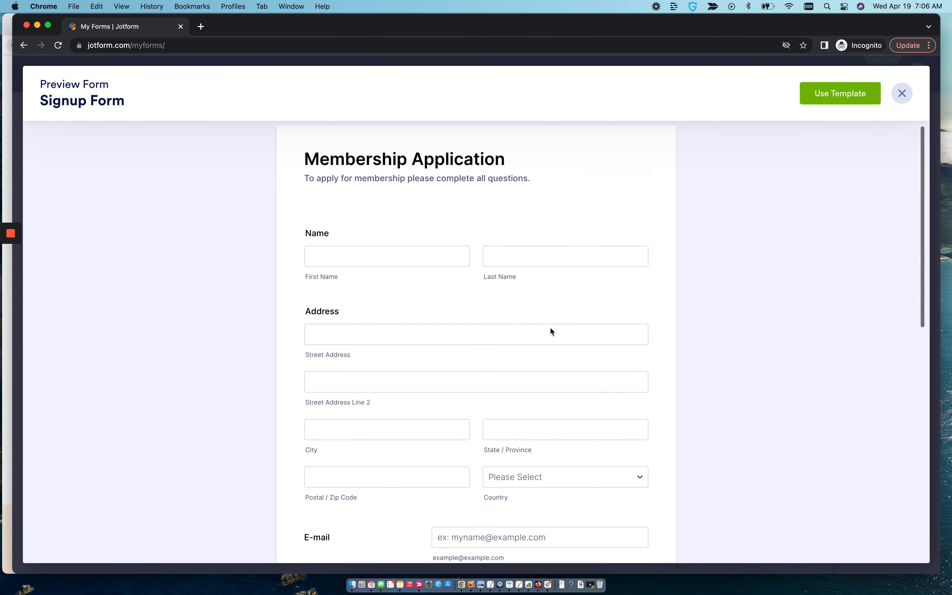
left_click(826, 101)
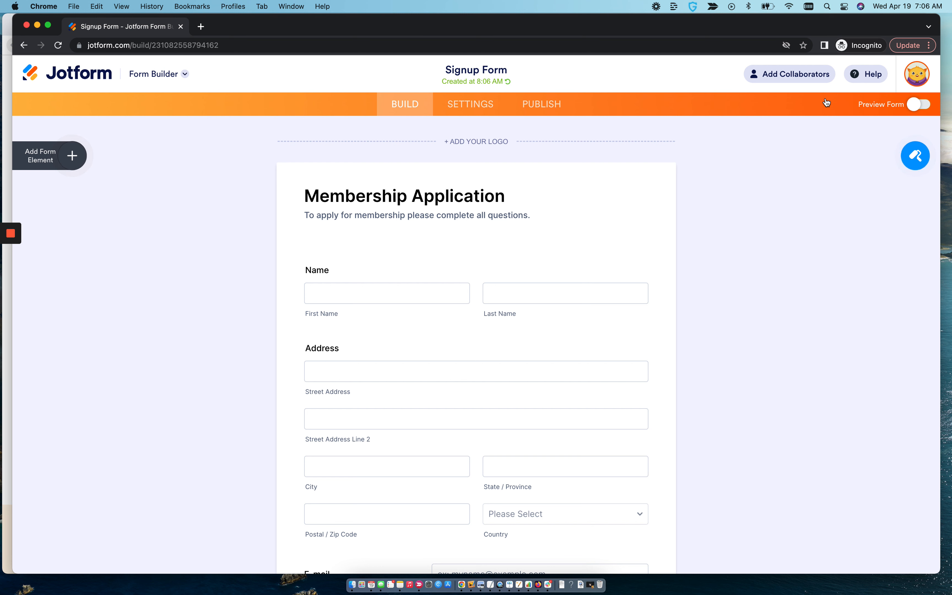
Step: Replace the form heading "Membership Application" with "SaaS Demo Form"
triple_click(379, 212)
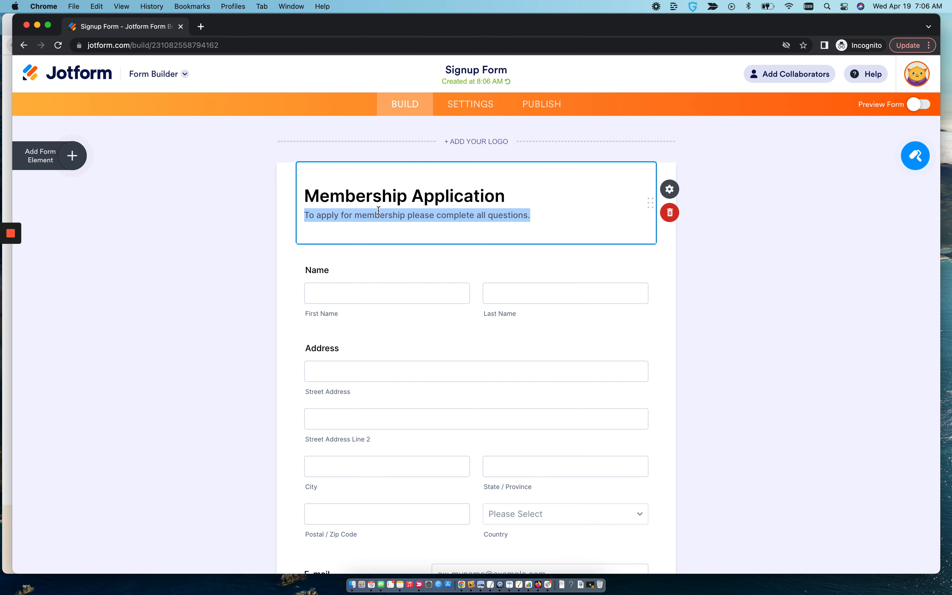
scroll(302, 279, "down", 5)
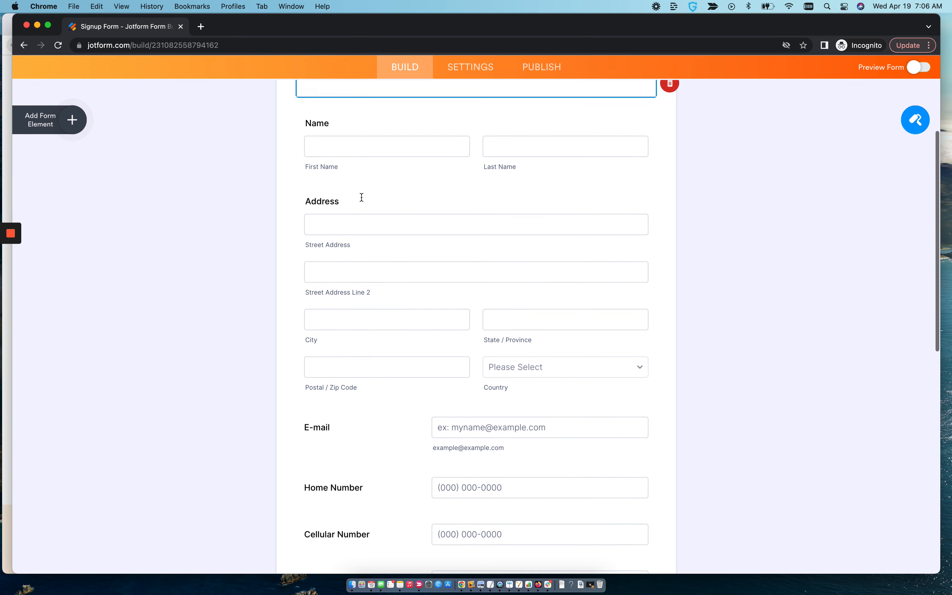
scroll(343, 166, "up", 5)
triple_click(346, 195)
type("a")
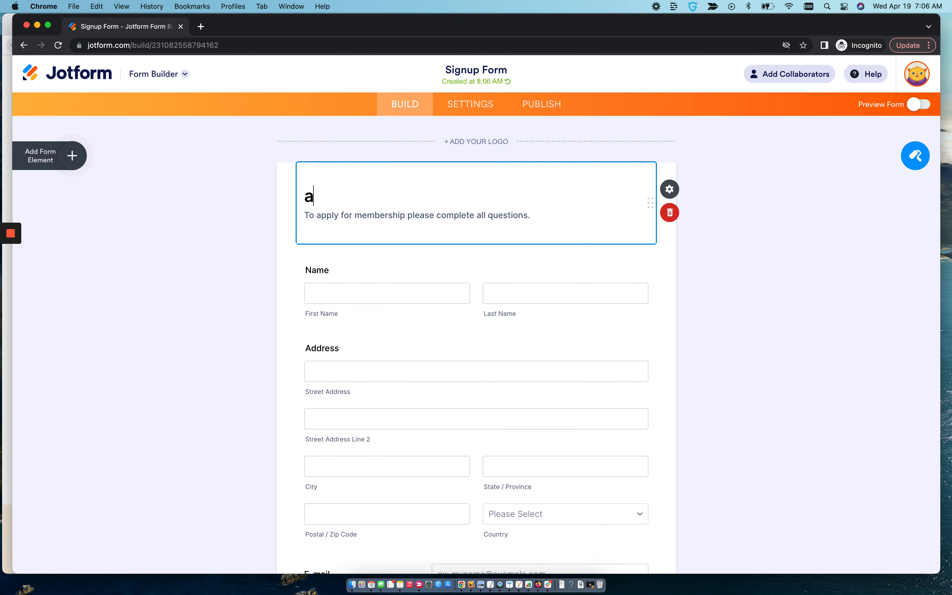
key("BackSpace")
key("BackSpace")
key("BackSpace")
type("SaaS Demo Form")
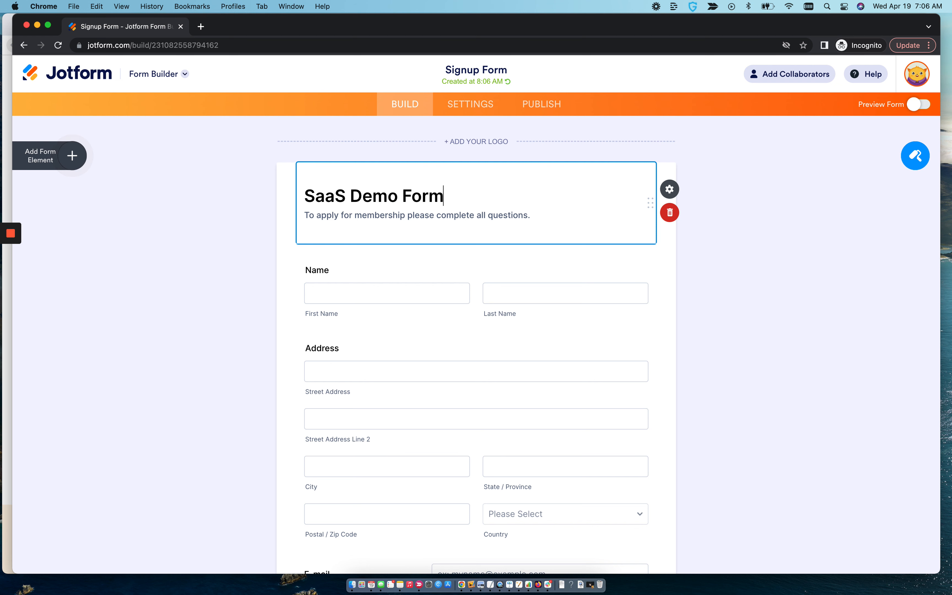
Step: Open the Address field's properties and review its general settings, including label alignment, required status and sublabels
triple_click(323, 217)
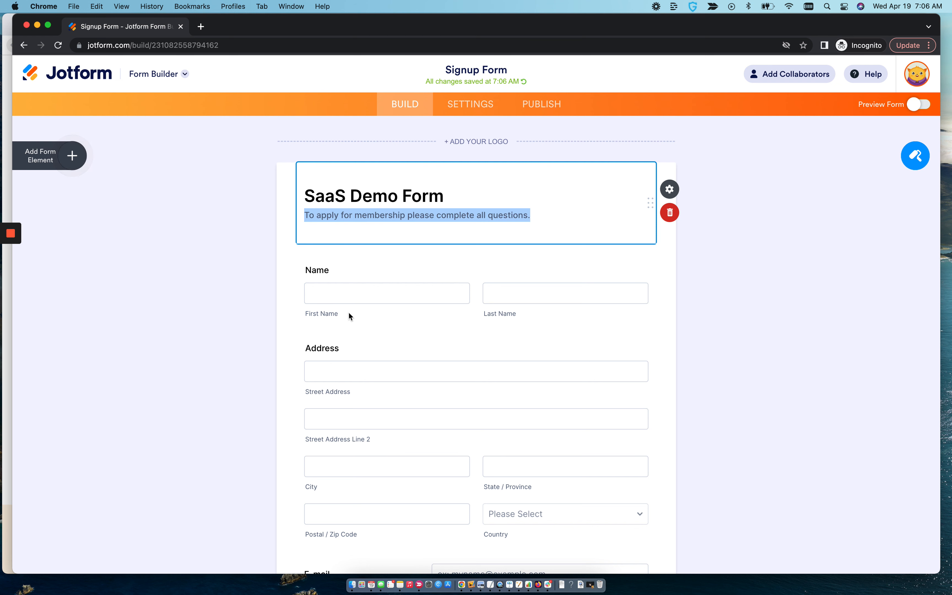
scroll(407, 375, "down", 5)
left_click(345, 198)
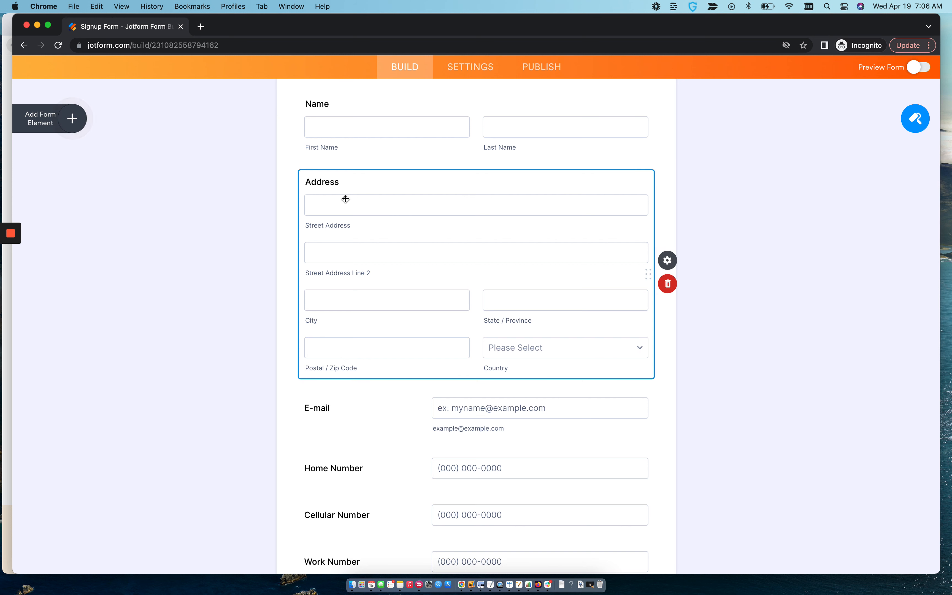
left_click(667, 260)
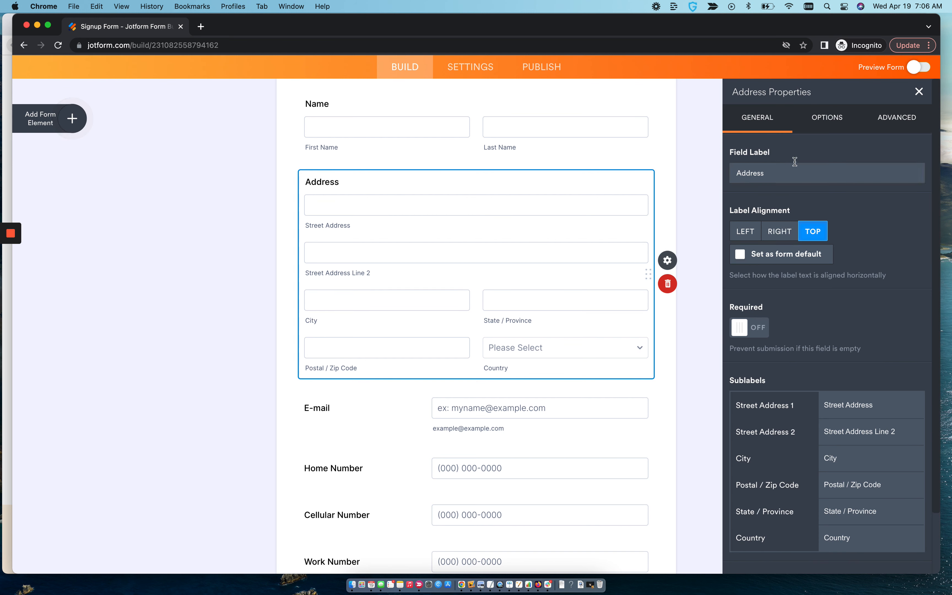
scroll(807, 305, "down", 2)
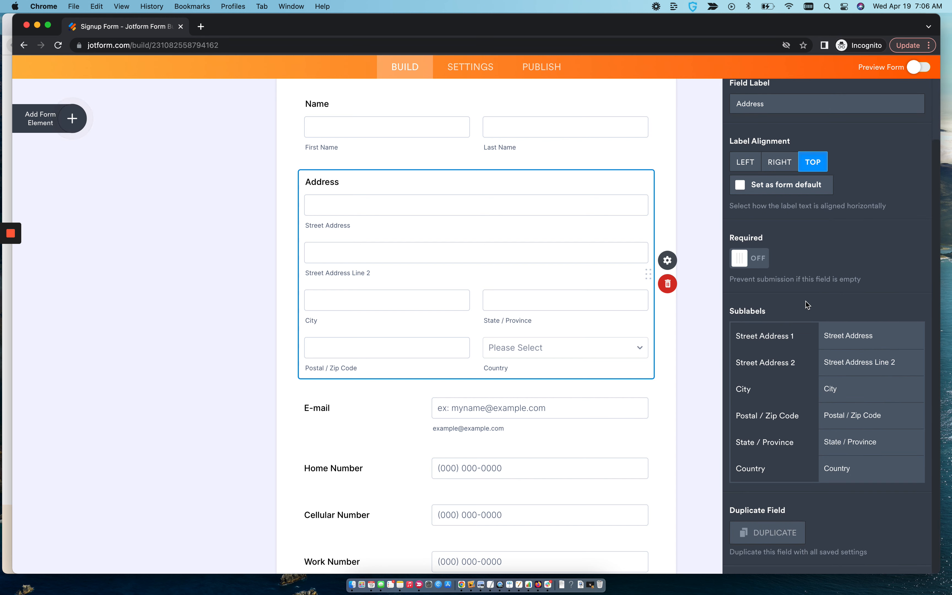
scroll(807, 305, "up", 2)
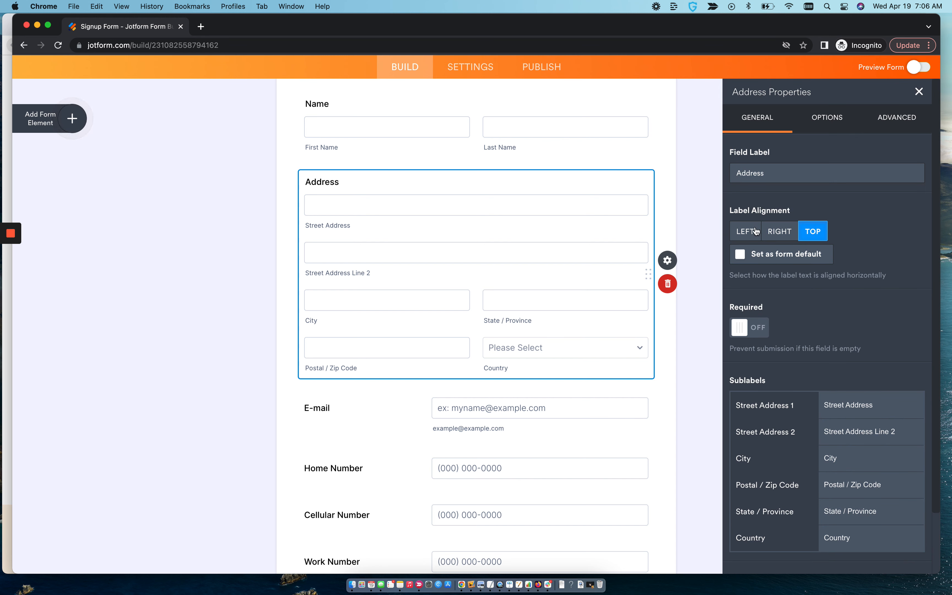
scroll(754, 326, "down", 2)
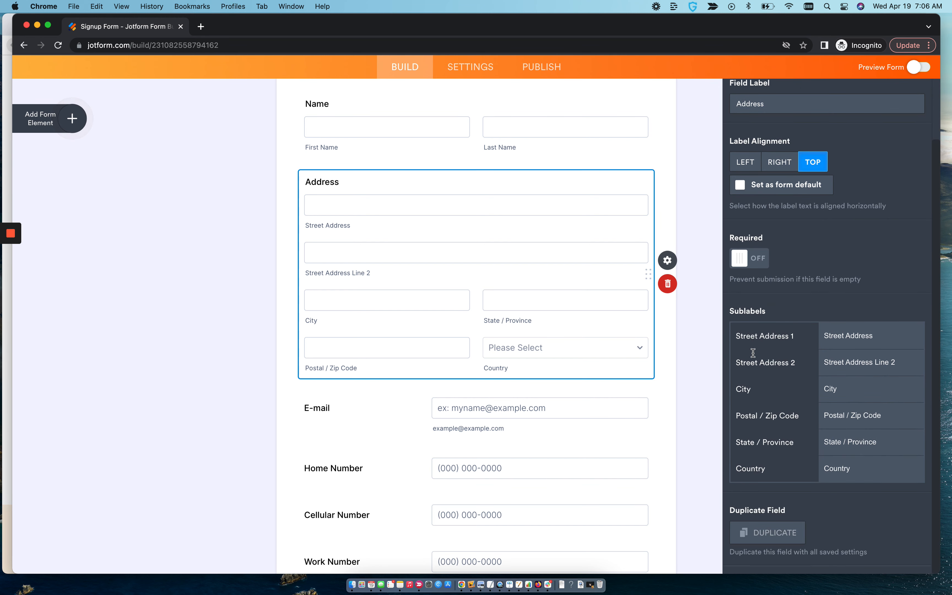
Step: Turn the Address field's Required setting on and back off
left_click(744, 260)
left_click(744, 263)
scroll(776, 390, "up", 2)
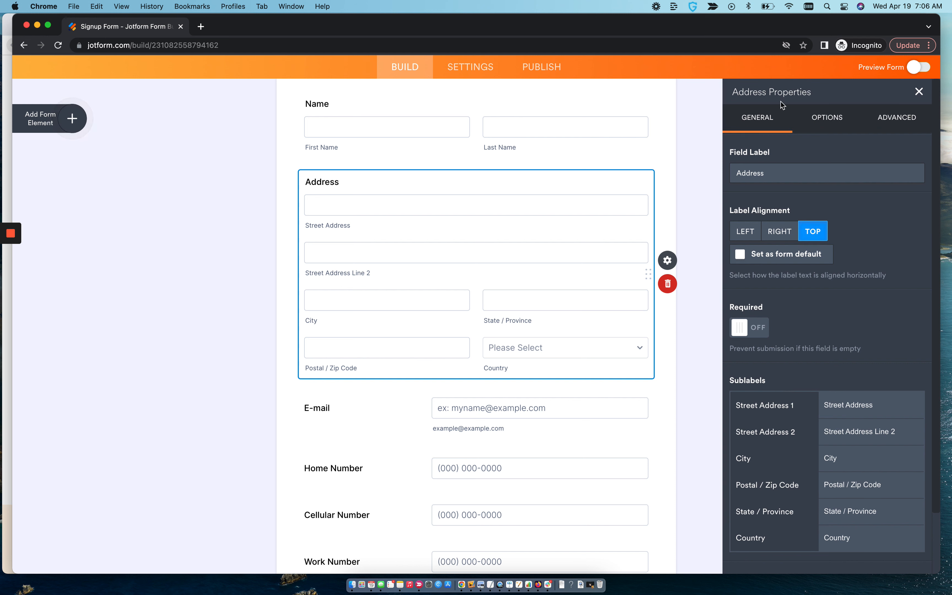
Step: Review which subfields and state options the Address field offers, and return to its general settings
left_click(832, 129)
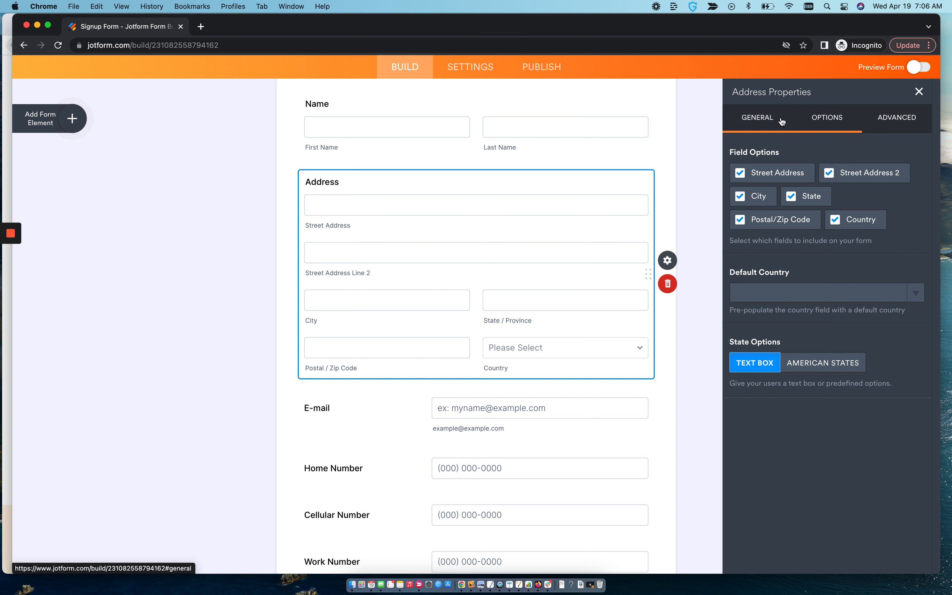
left_click(768, 135)
scroll(821, 302, "down", 2)
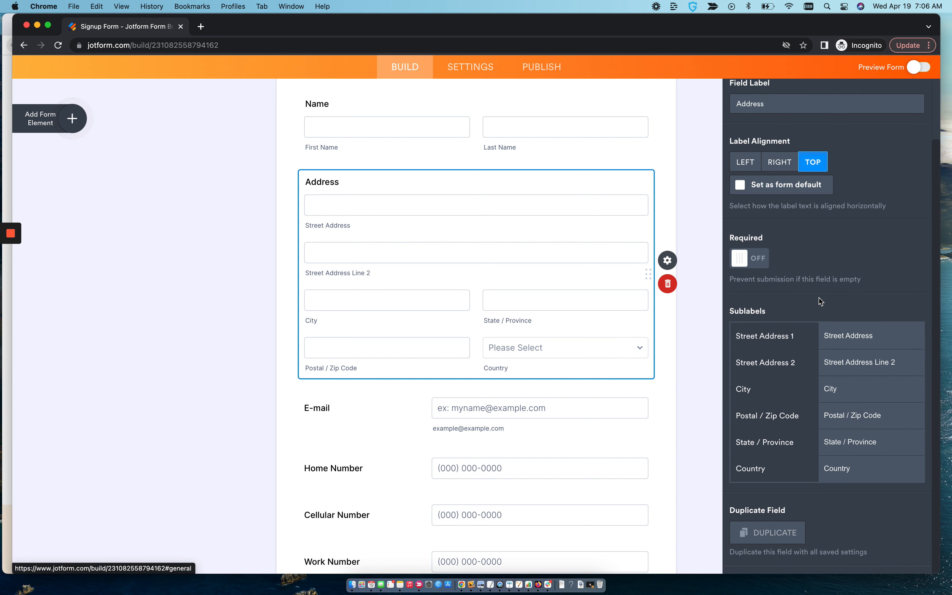
Step: Review the Address field's options and the E-mail field's general and option settings
scroll(821, 301, "up", 2)
left_click(828, 124)
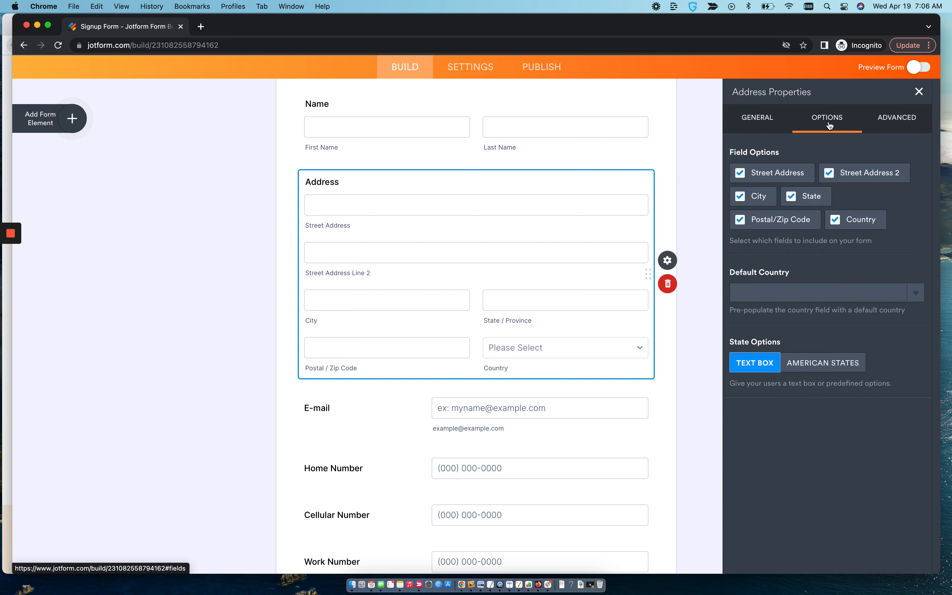
left_click(377, 398)
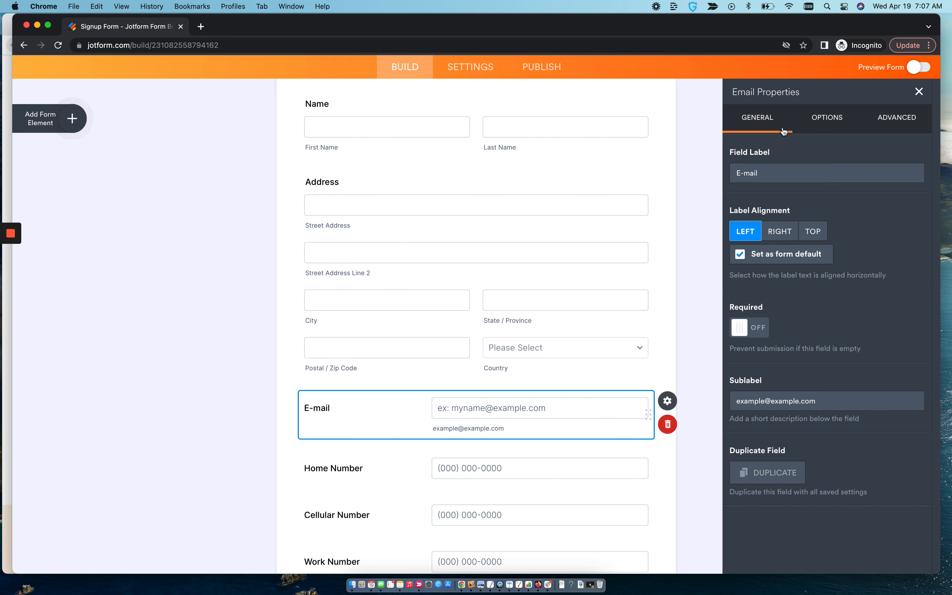
left_click(817, 125)
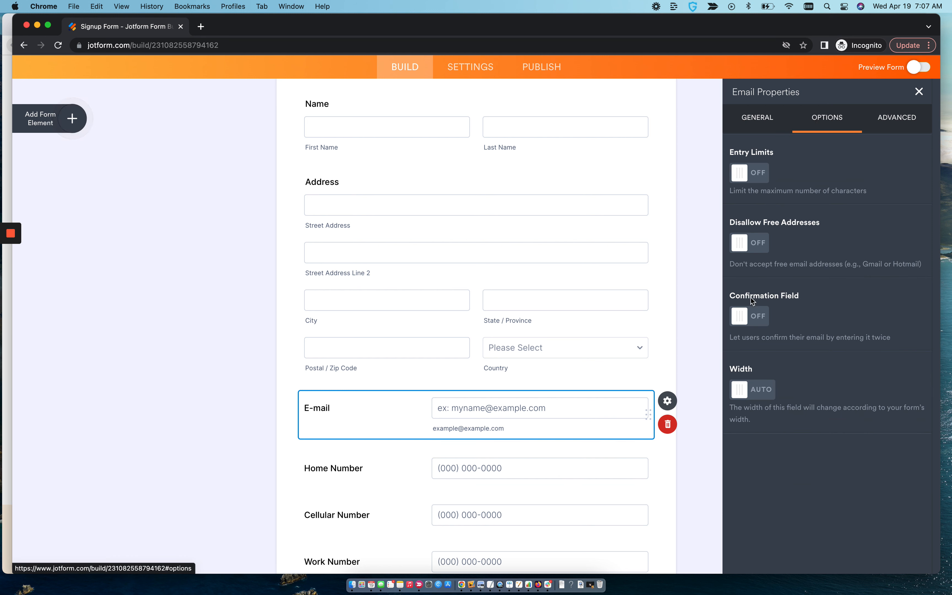
Step: Review the E-mail field's advanced settings, including its unique name and field ID under Field Details
left_click(888, 125)
scroll(806, 359, "down", 3)
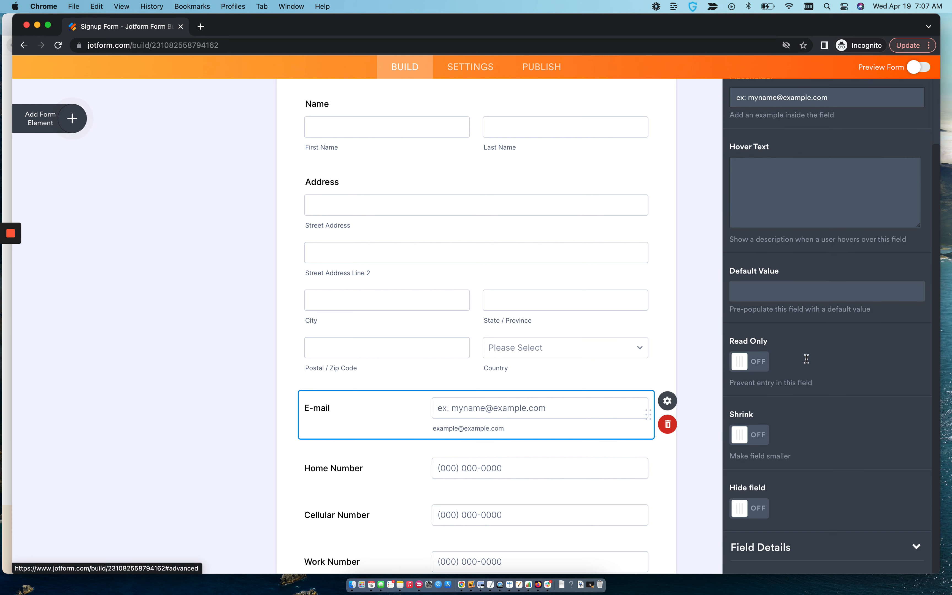
left_click(869, 551)
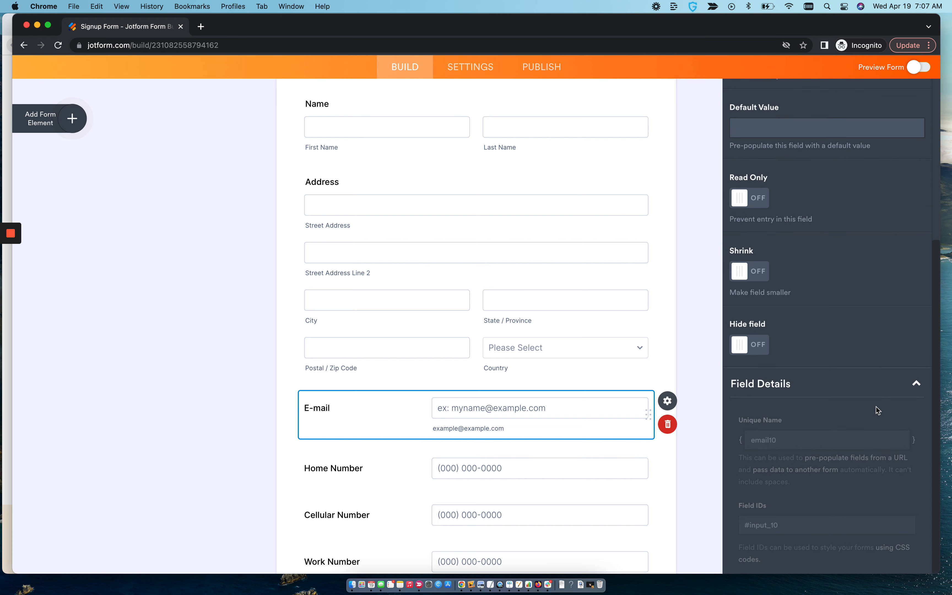
scroll(876, 406, "up", 6)
scroll(876, 407, "down", 6)
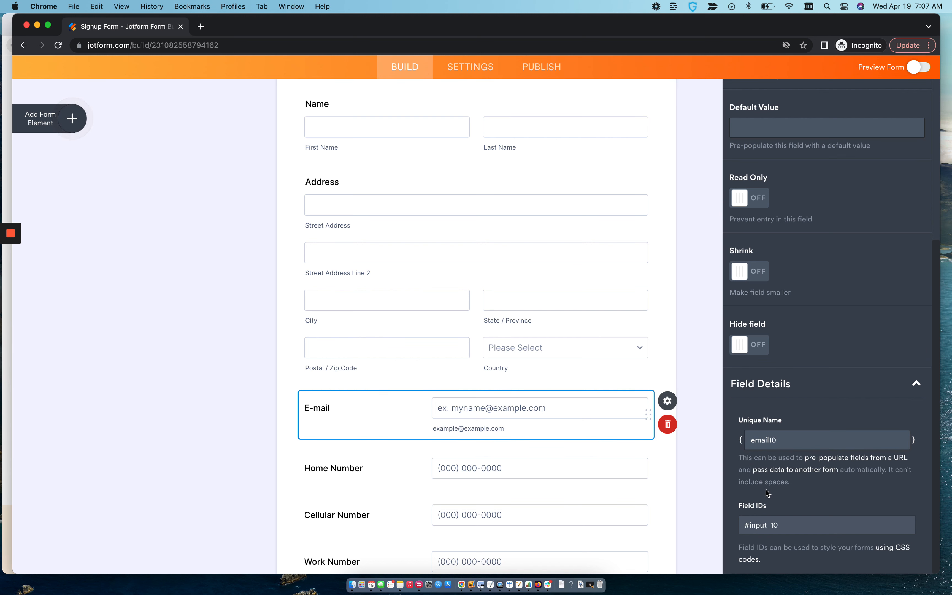
scroll(765, 489, "up", 6)
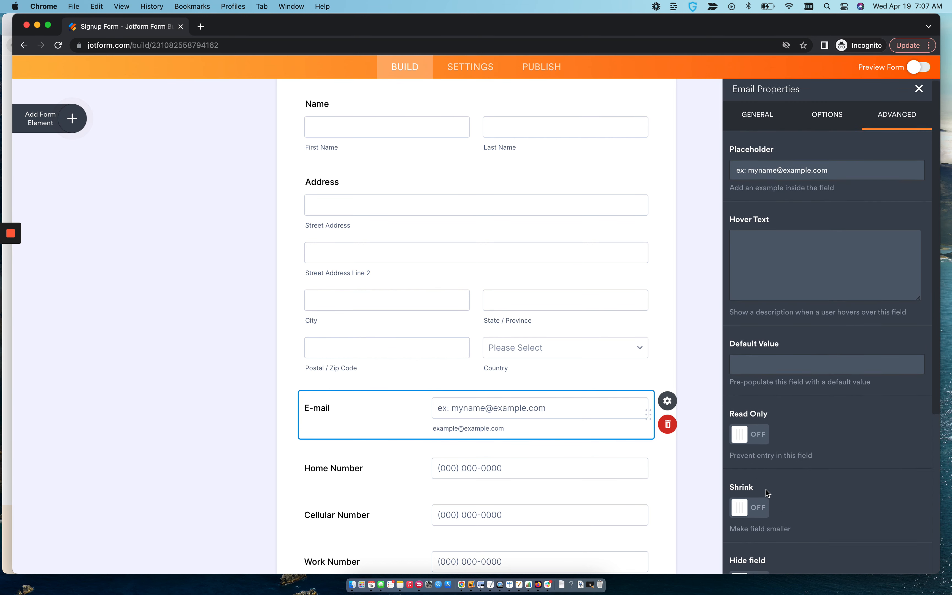
Step: Go back over the E-mail field's option, advanced and general settings, and close its properties
left_click(823, 132)
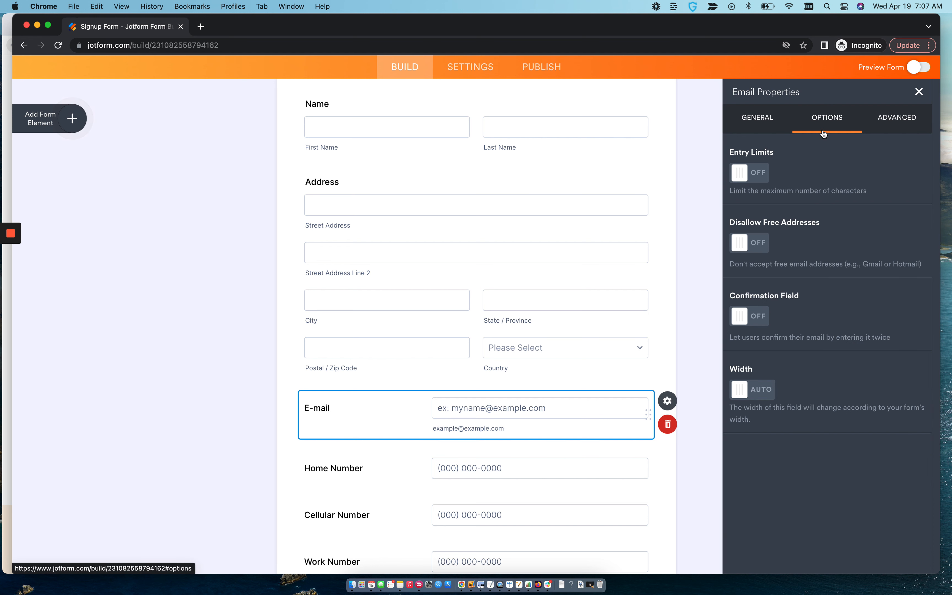
left_click(755, 120)
left_click(826, 120)
left_click(891, 125)
left_click(826, 120)
left_click(760, 124)
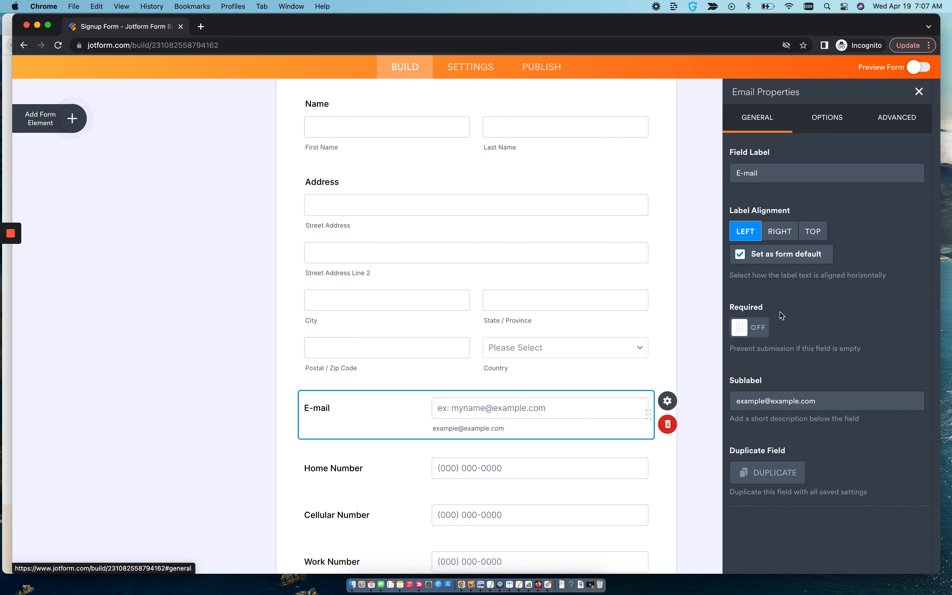
left_click(919, 91)
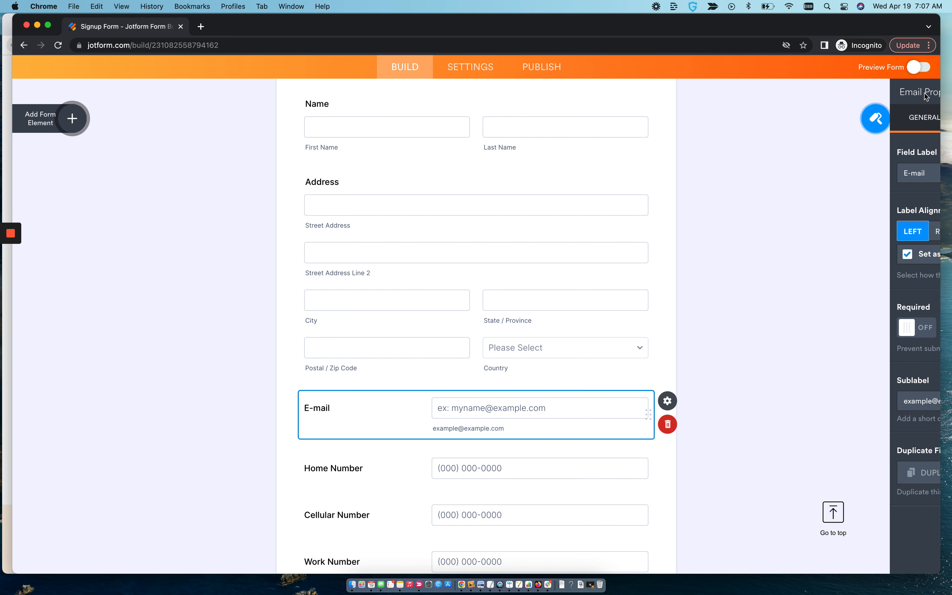
Step: Preview the form, enter "aa" as test text in both name fields, and look through the form down to the submit button
left_click(917, 69)
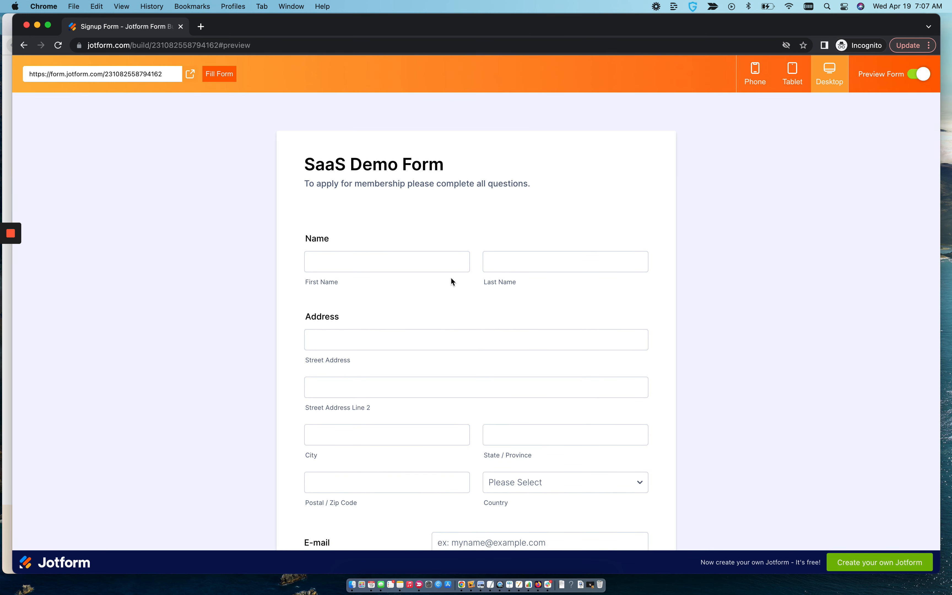
left_click(444, 259)
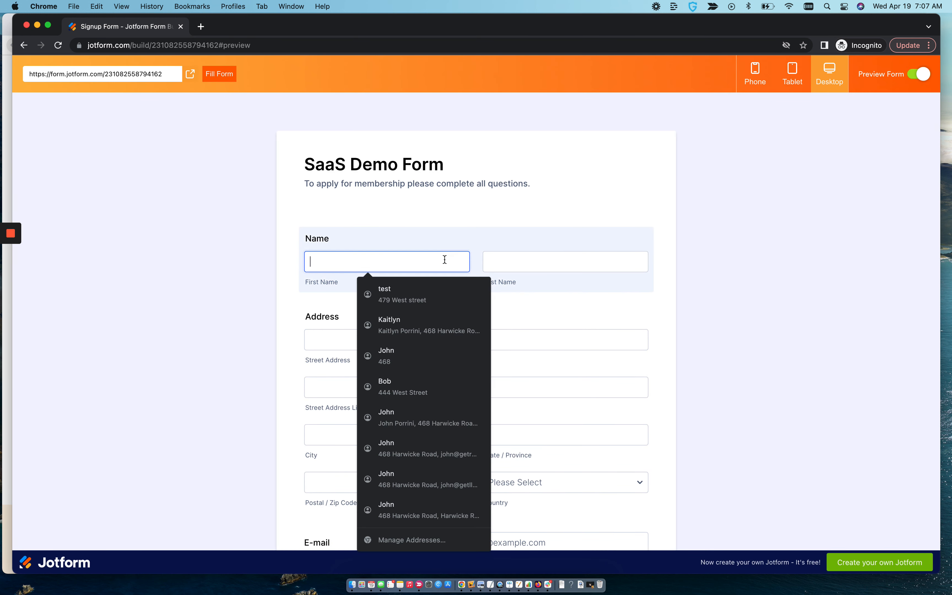
type("aa")
left_click(527, 260)
type("aa")
left_click(437, 335)
scroll(437, 335, "down", 12)
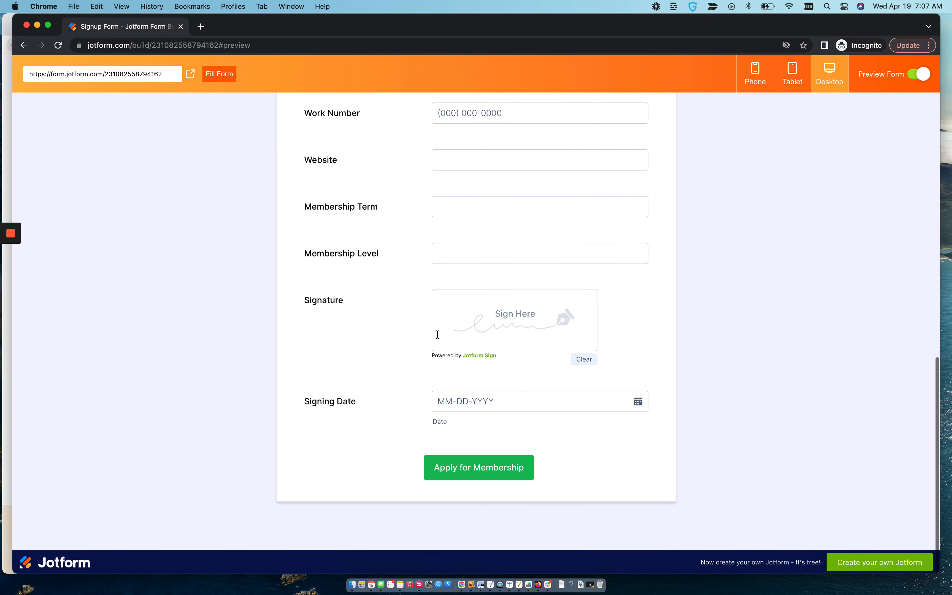
scroll(437, 334, "up", 12)
scroll(440, 330, "down", 12)
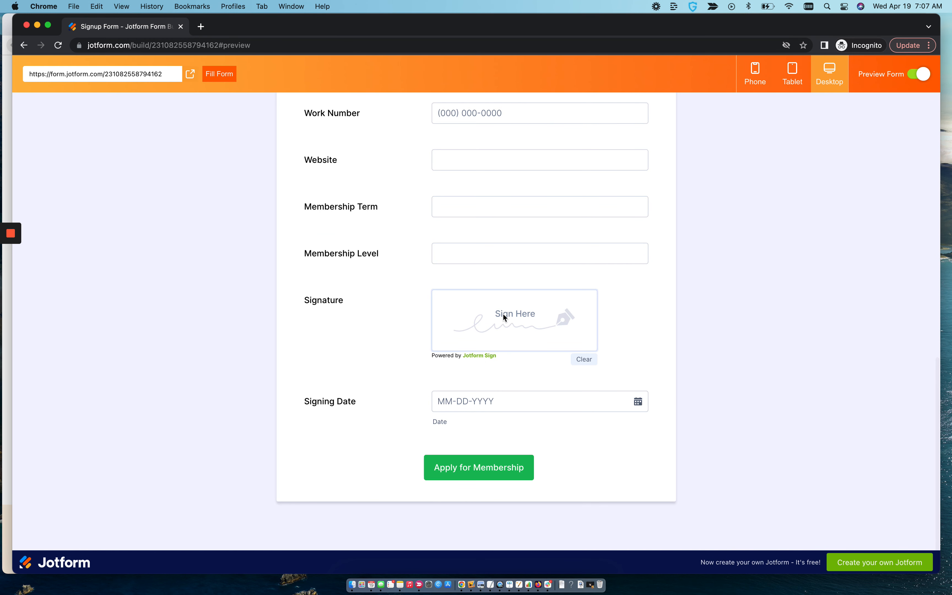
Step: Compare the form preview in phone, tablet and desktop layouts, ending on desktop
left_click(756, 75)
left_click(792, 71)
left_click(811, 75)
left_click(757, 78)
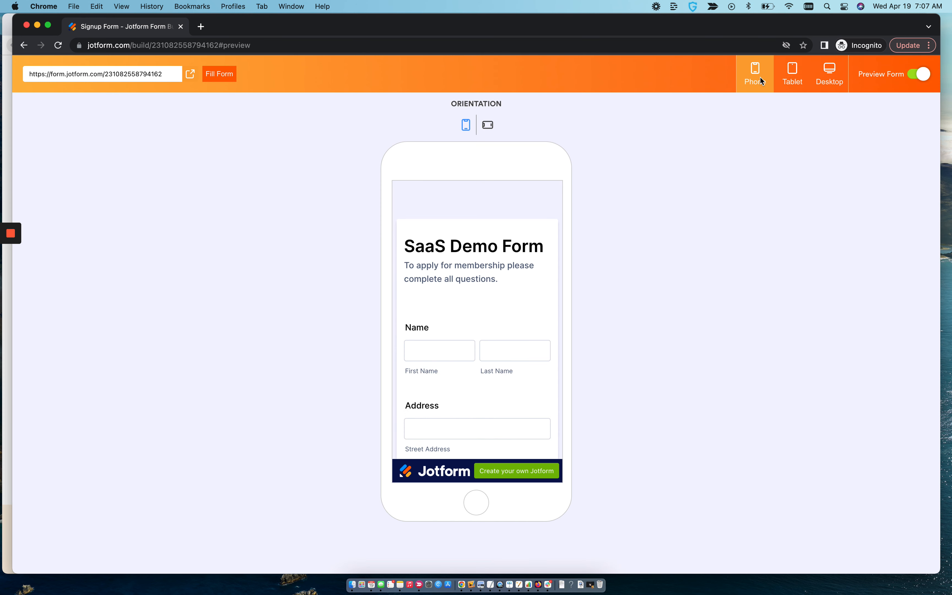
left_click(803, 81)
left_click(829, 82)
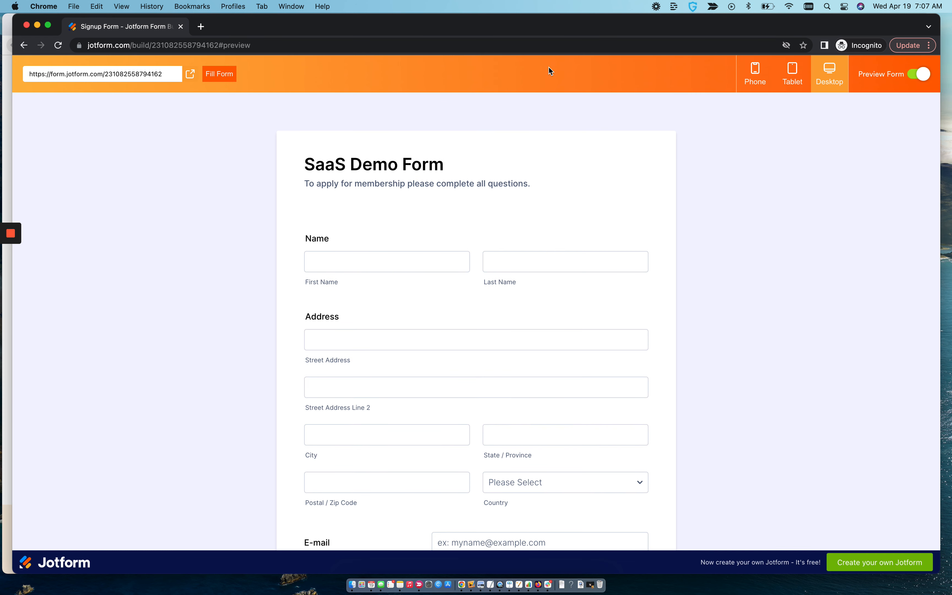
Step: Fill the preview with sample data, open the live form in a new browser tab and look through it
left_click(218, 73)
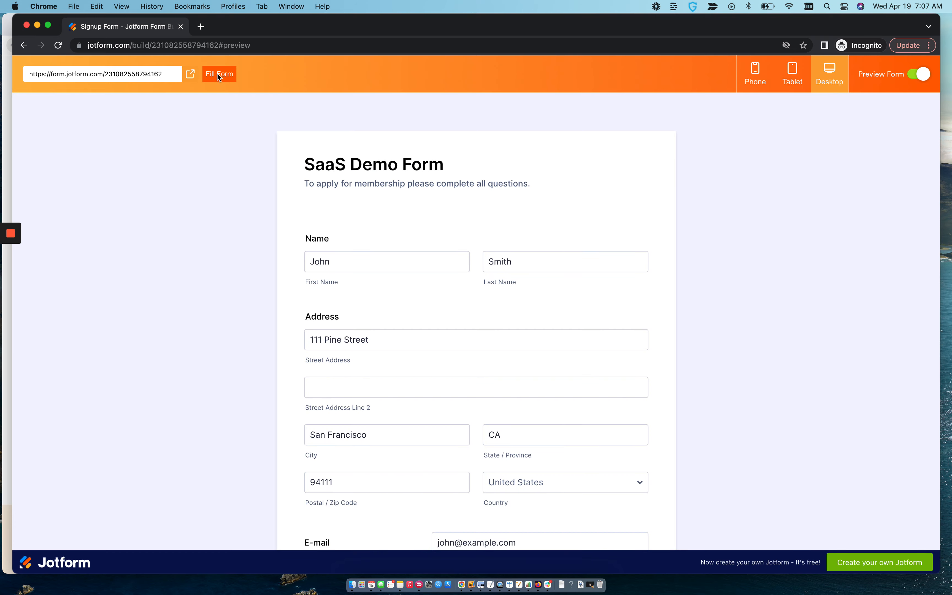
left_click(191, 75)
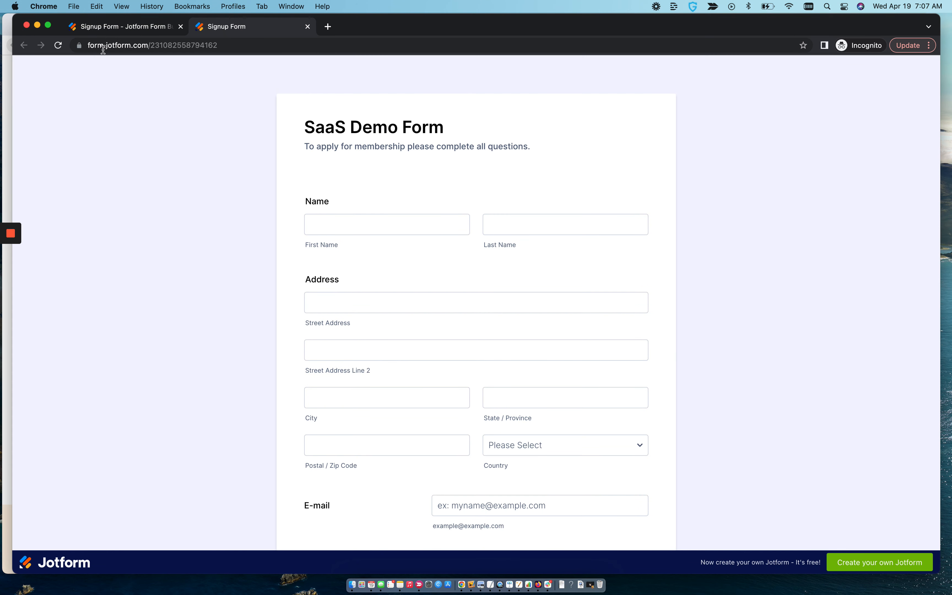
scroll(352, 144, "down", 15)
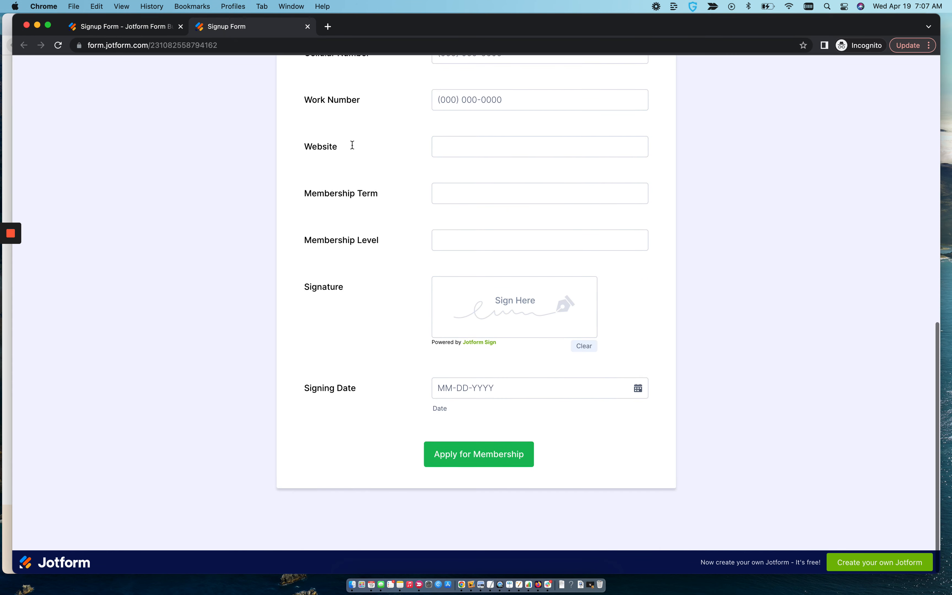
scroll(351, 144, "up", 15)
Step: Return to the form builder tab and turn off the form preview
left_click(95, 29)
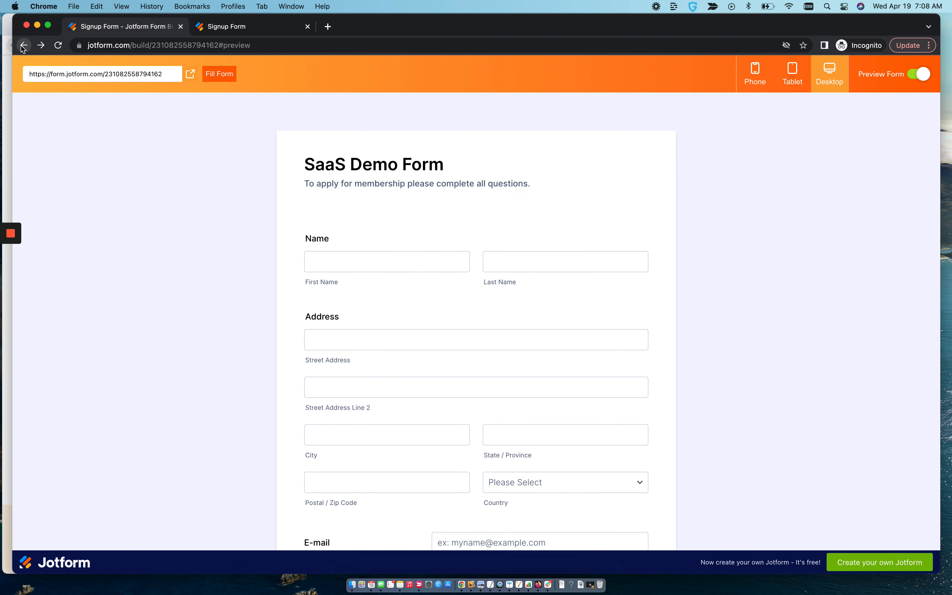
left_click(23, 48)
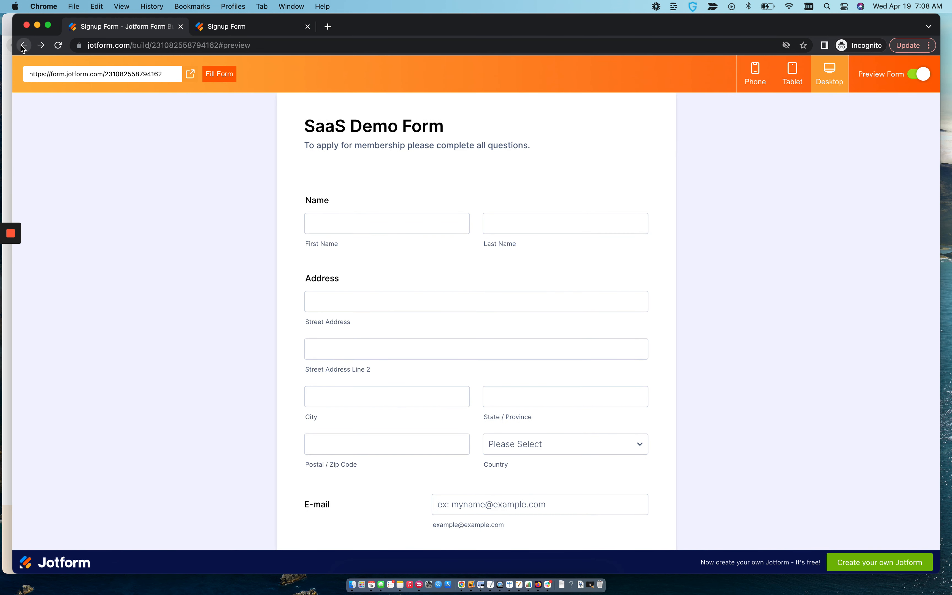
left_click(920, 74)
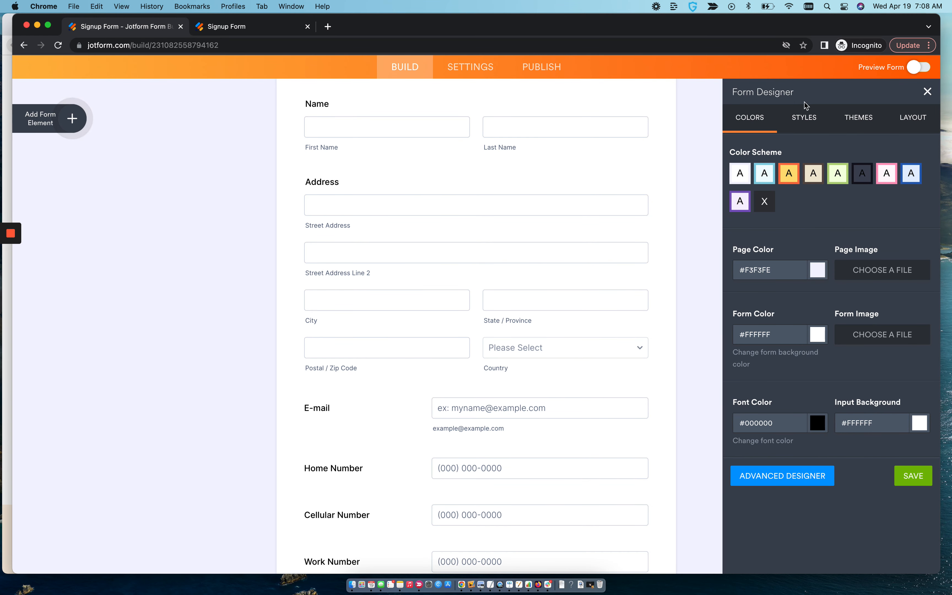
Step: Browse the Form Designer's colors, styles and featured themes
left_click(805, 118)
left_click(854, 119)
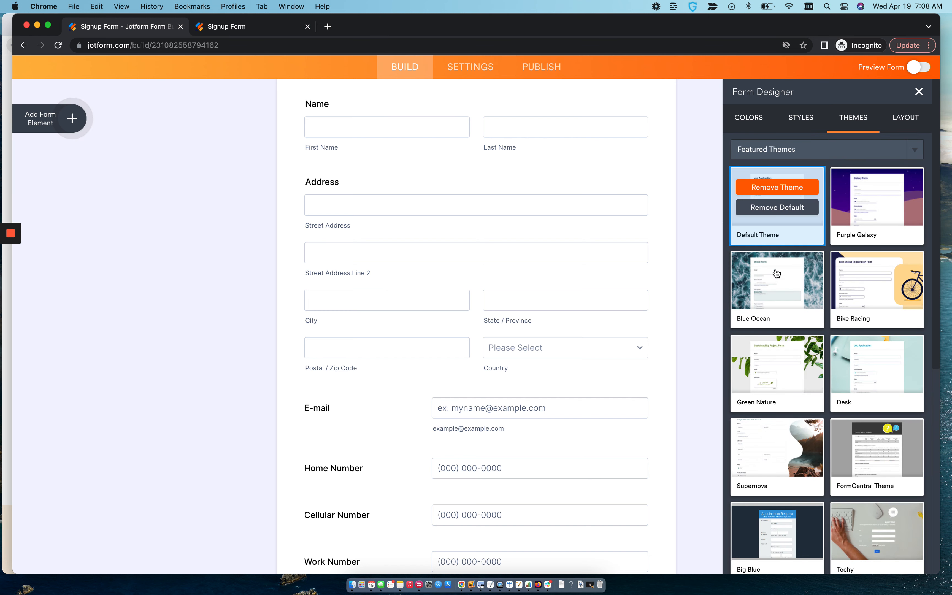
scroll(775, 295, "down", 10)
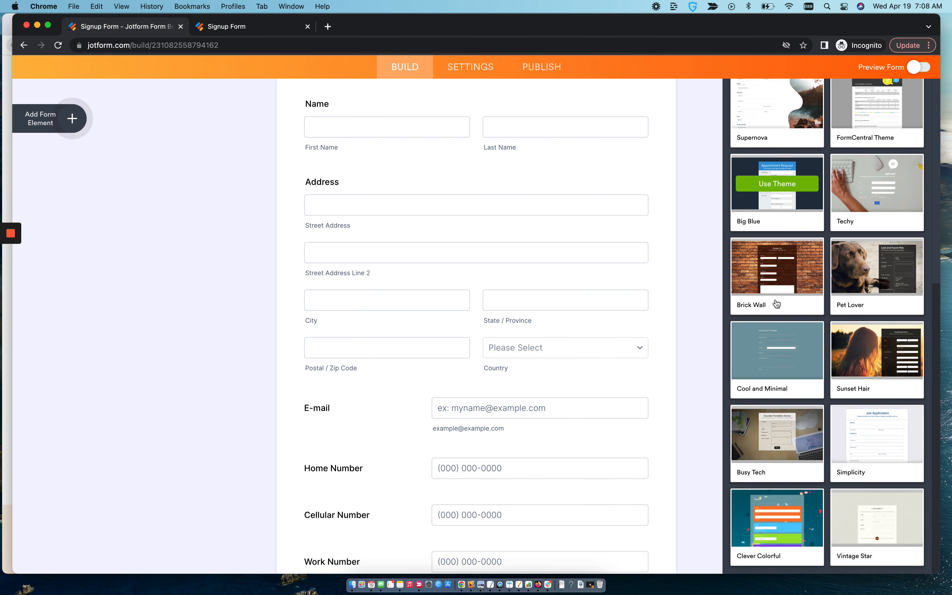
scroll(776, 304, "up", 10)
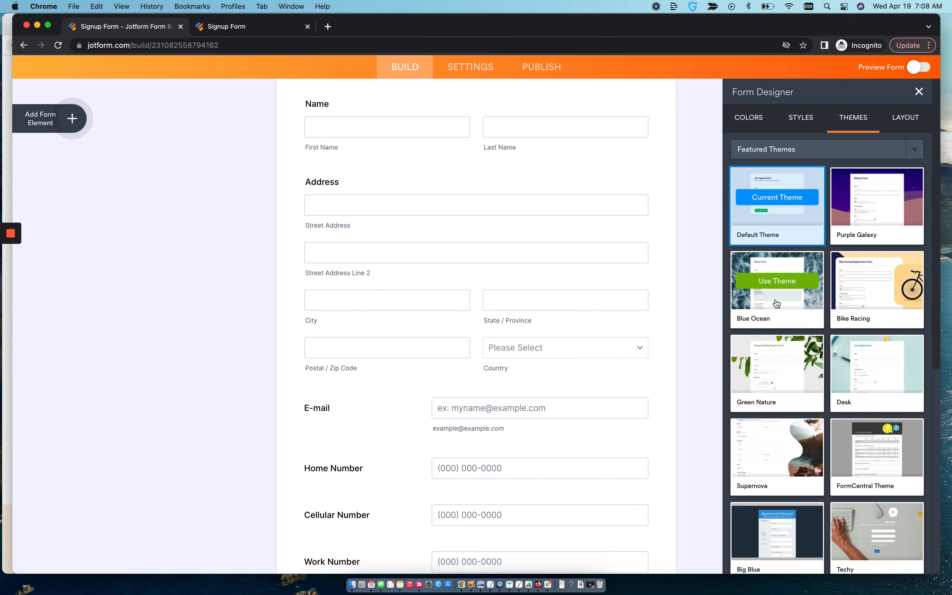
left_click(803, 129)
left_click(753, 131)
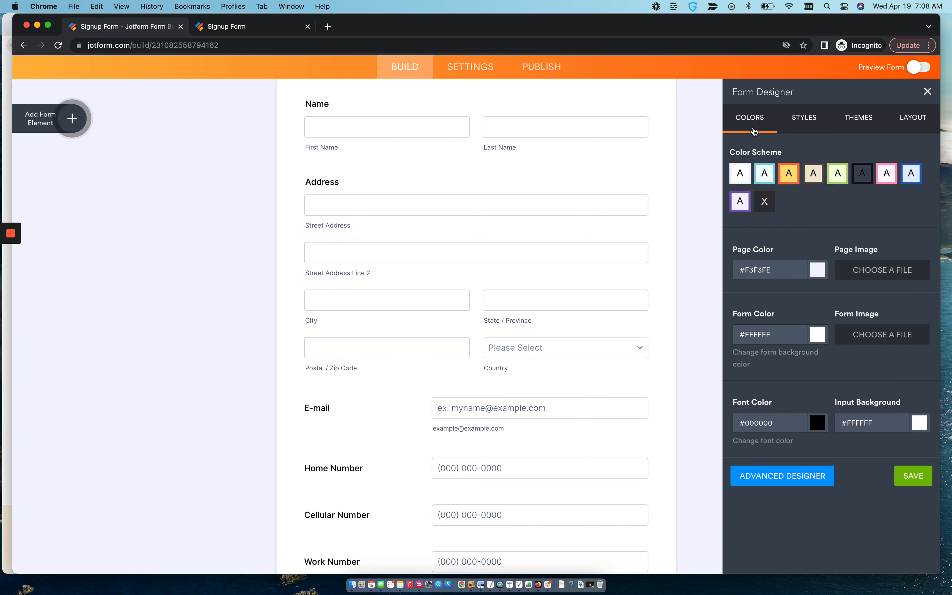
left_click(806, 130)
left_click(840, 133)
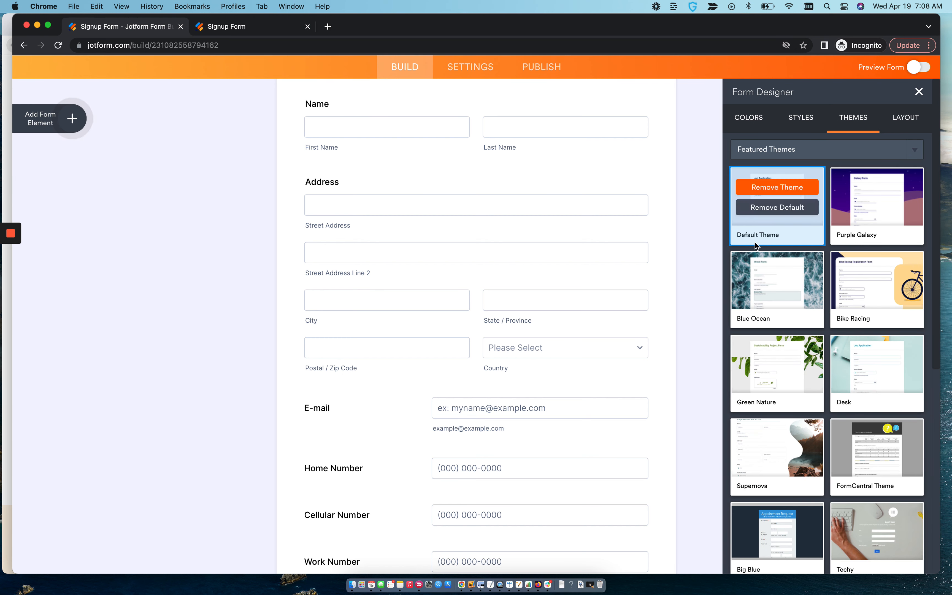
Step: Apply the Sunset Hair theme to the form
scroll(910, 326, "down", 4)
scroll(909, 323, "up", 5)
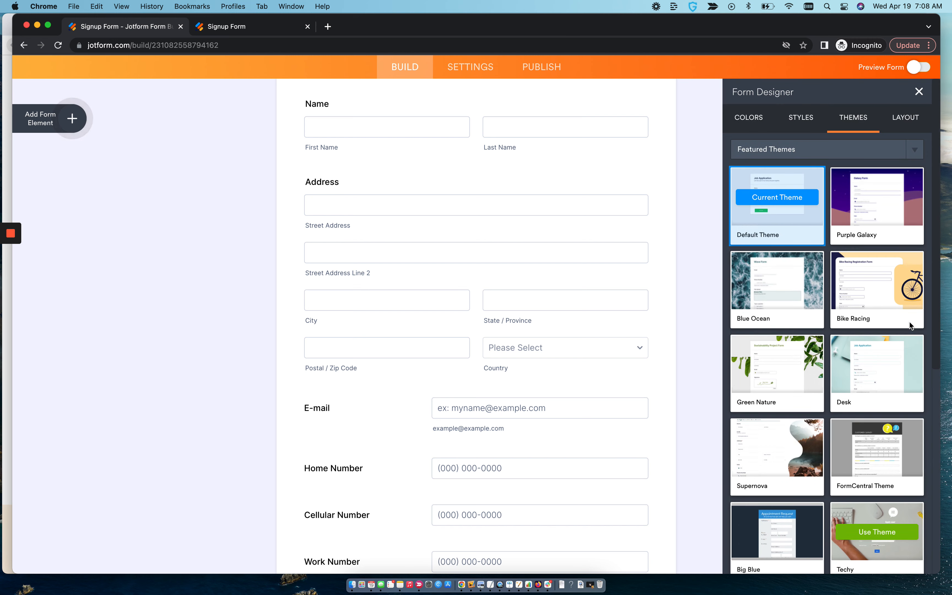
scroll(848, 222, "down", 6)
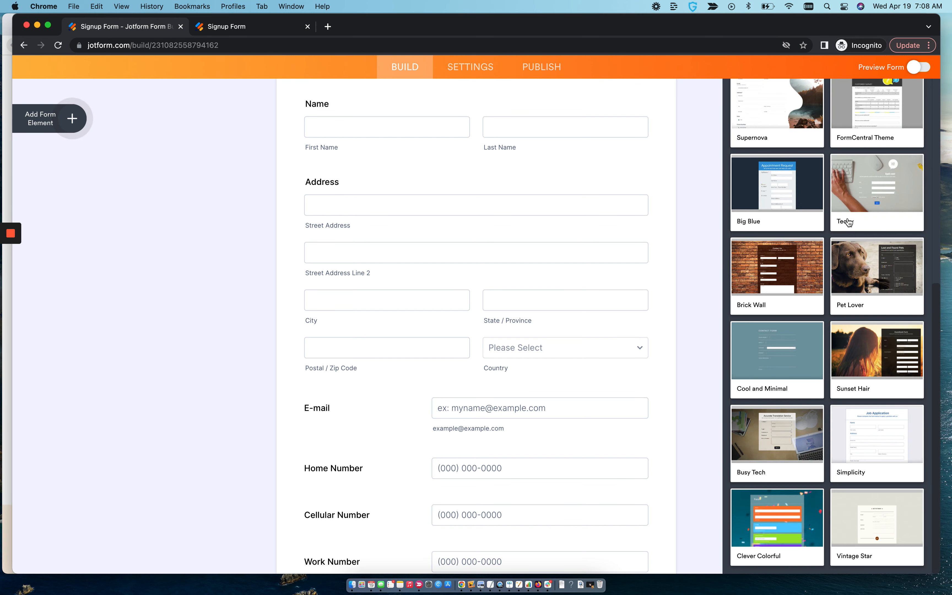
mouse_move(882, 345)
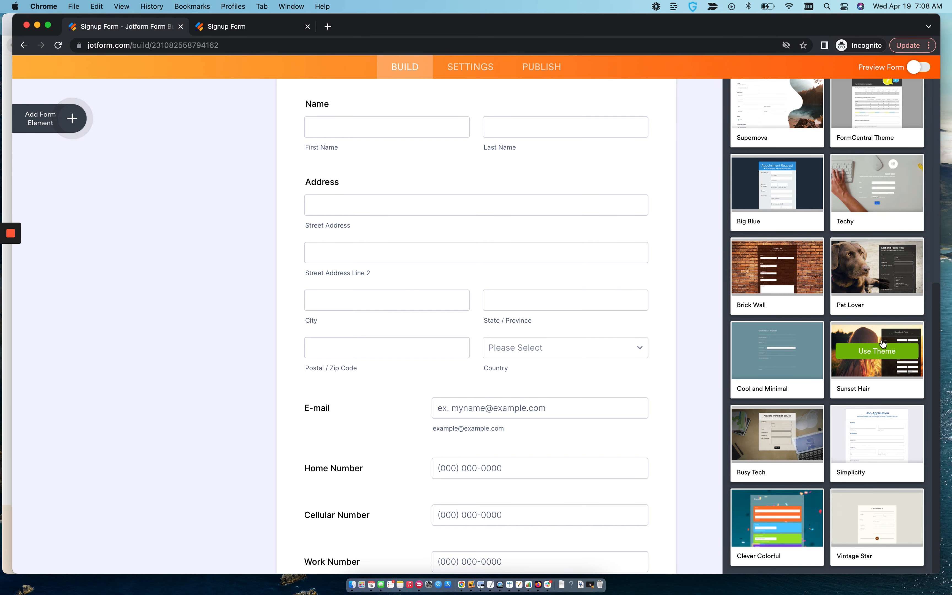
left_click(881, 353)
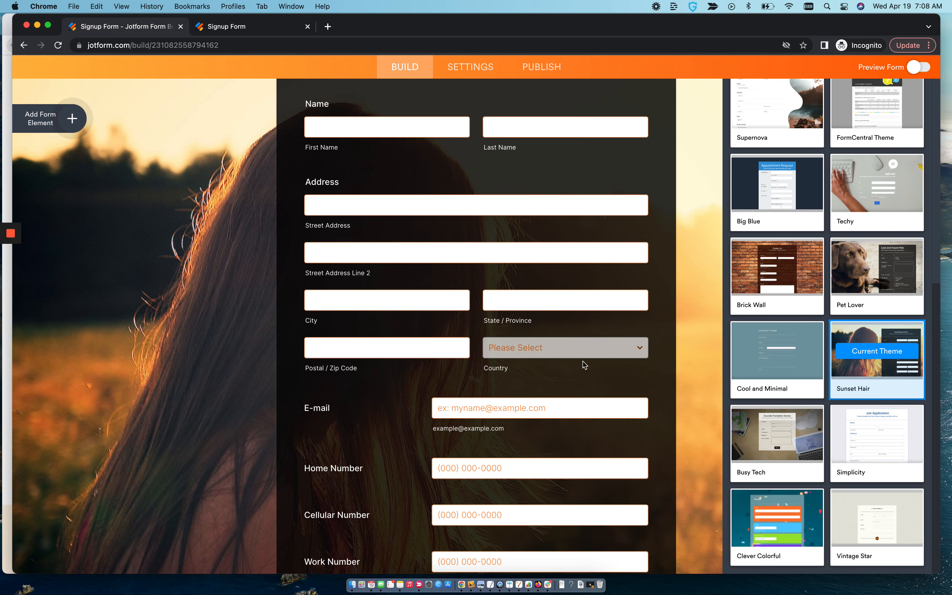
Step: Switch the form to the Big Blue theme
scroll(582, 361, "up", 5)
left_click(755, 223)
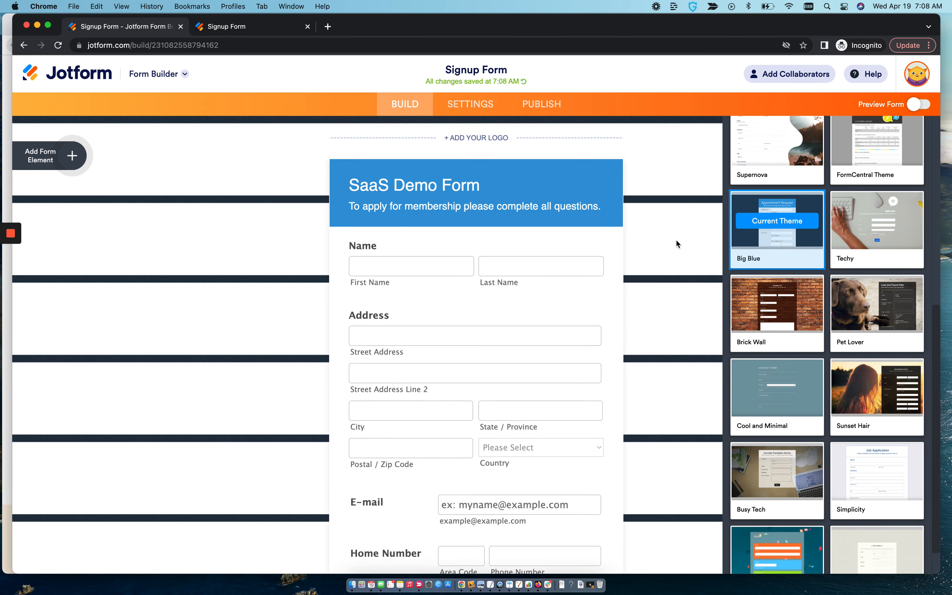
Step: Delete the Signature field near the end of the form
scroll(495, 285, "down", 10)
scroll(495, 286, "down", 2)
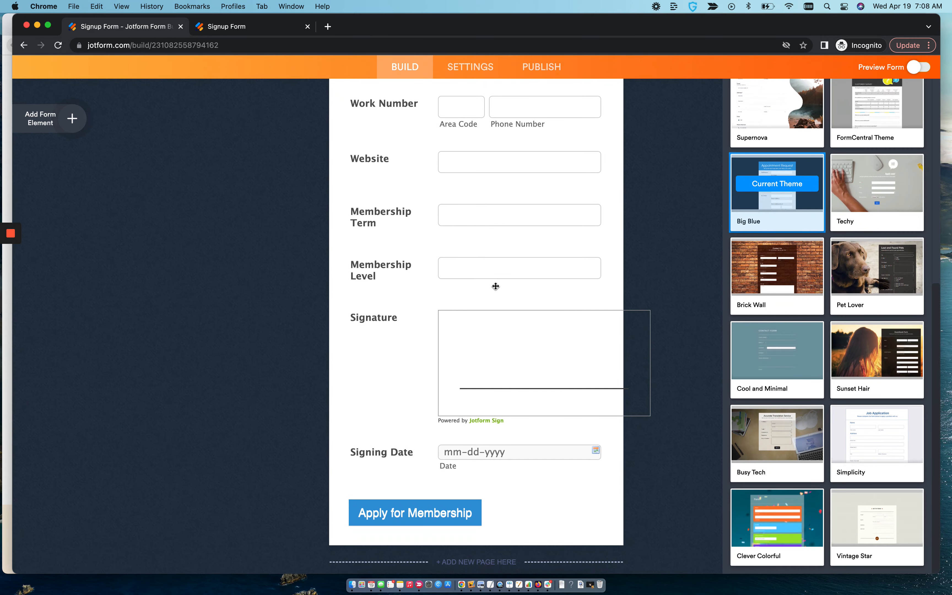
scroll(494, 285, "down", 10)
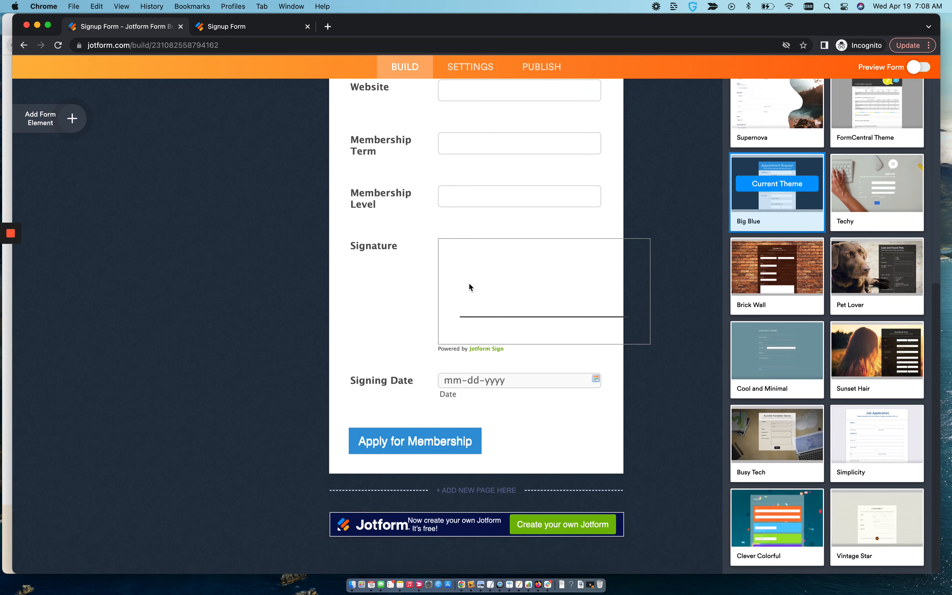
left_click(371, 249)
left_click(637, 317)
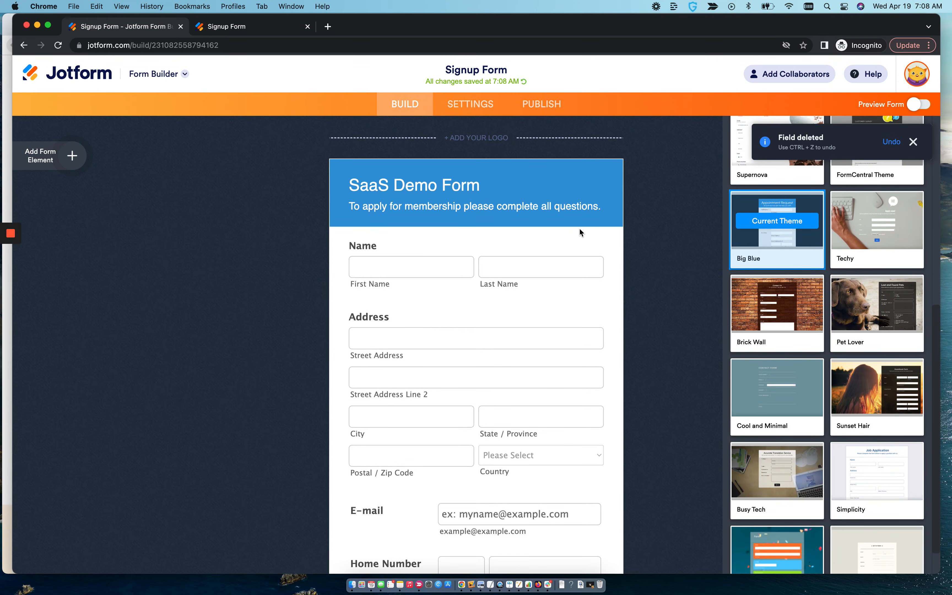
Step: Review the edited form and look through its general, email, conditions and thank-you page settings
scroll(579, 232, "down", 5)
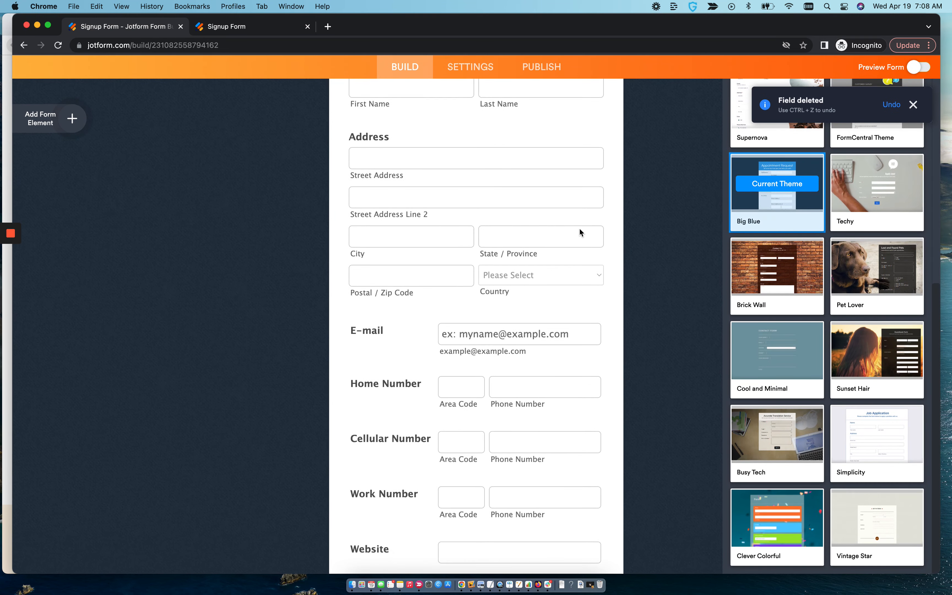
scroll(580, 228, "up", 5)
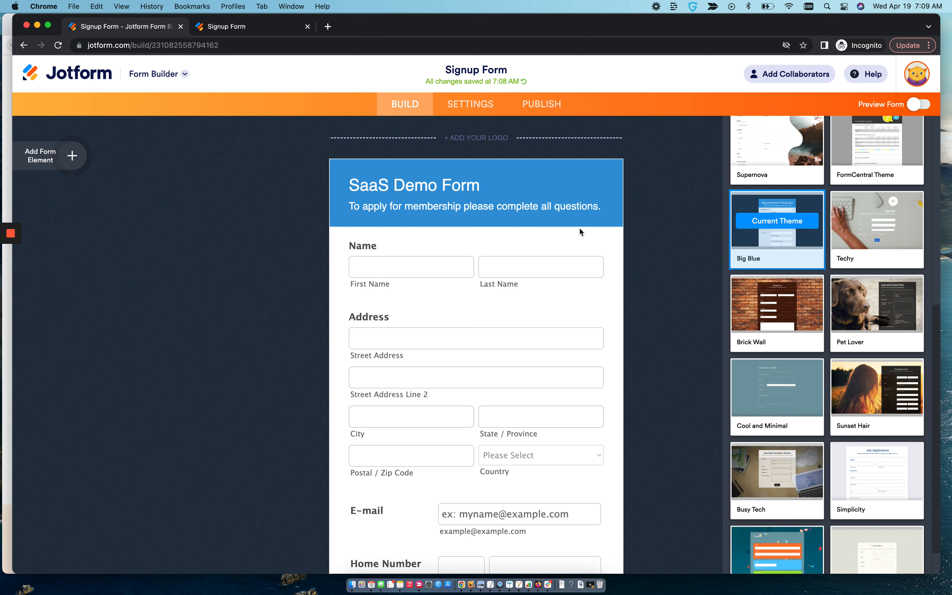
left_click(468, 104)
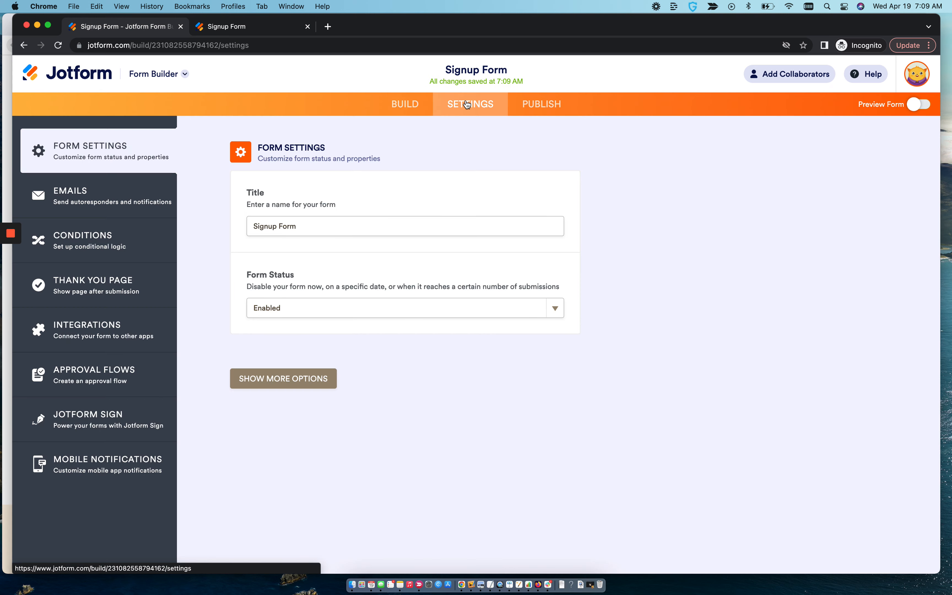
left_click(67, 201)
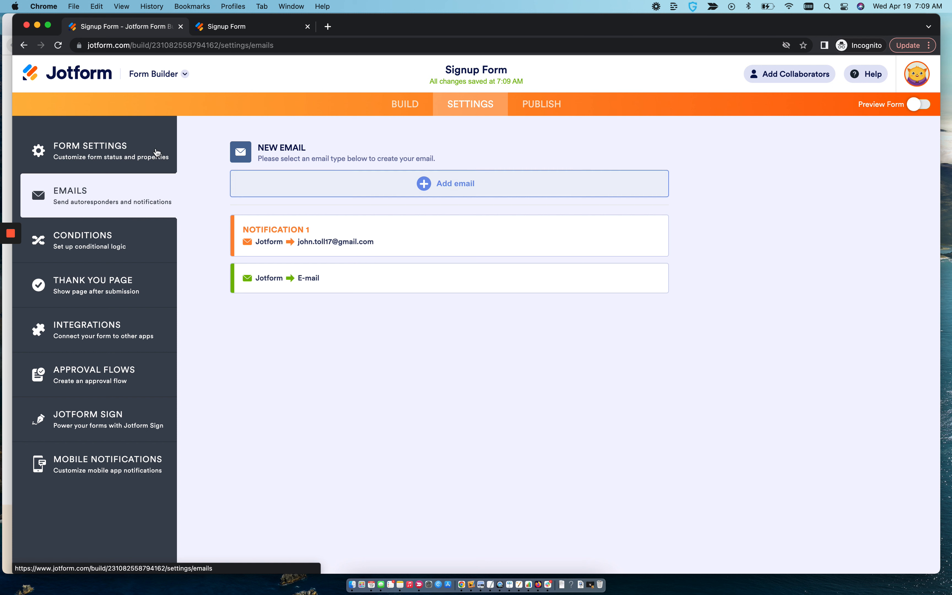
left_click(85, 236)
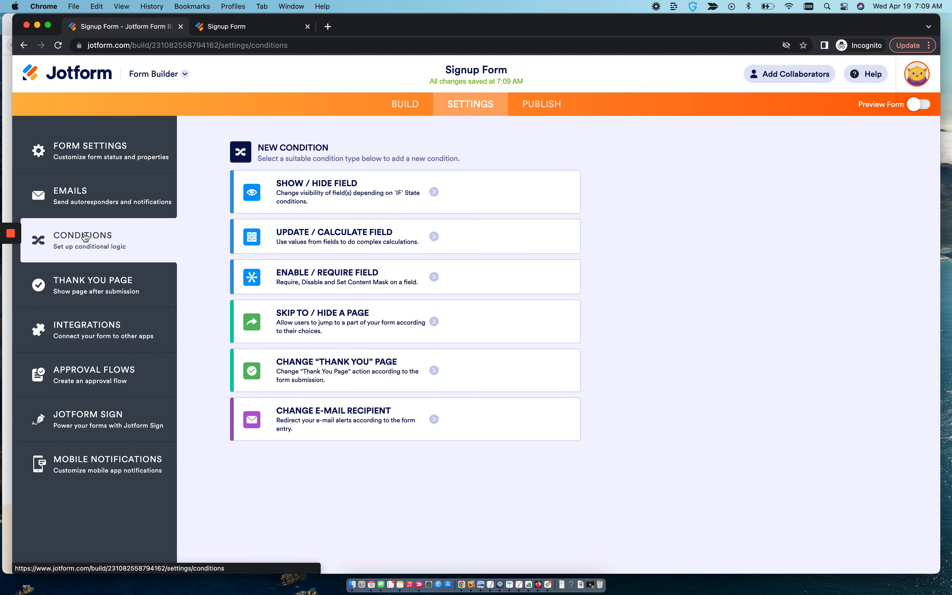
left_click(83, 286)
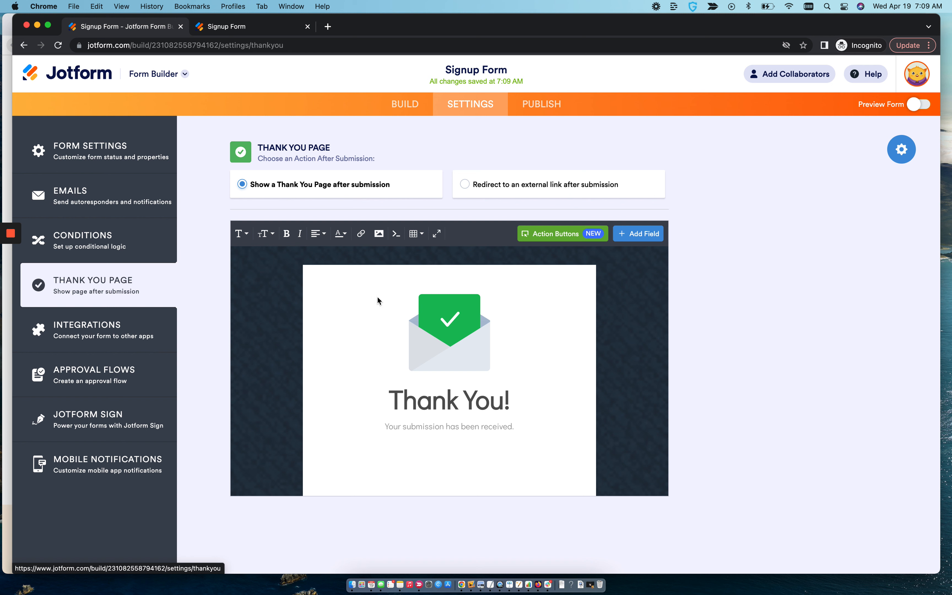
Step: Browse the catalogue of app integrations available for the form
left_click(109, 341)
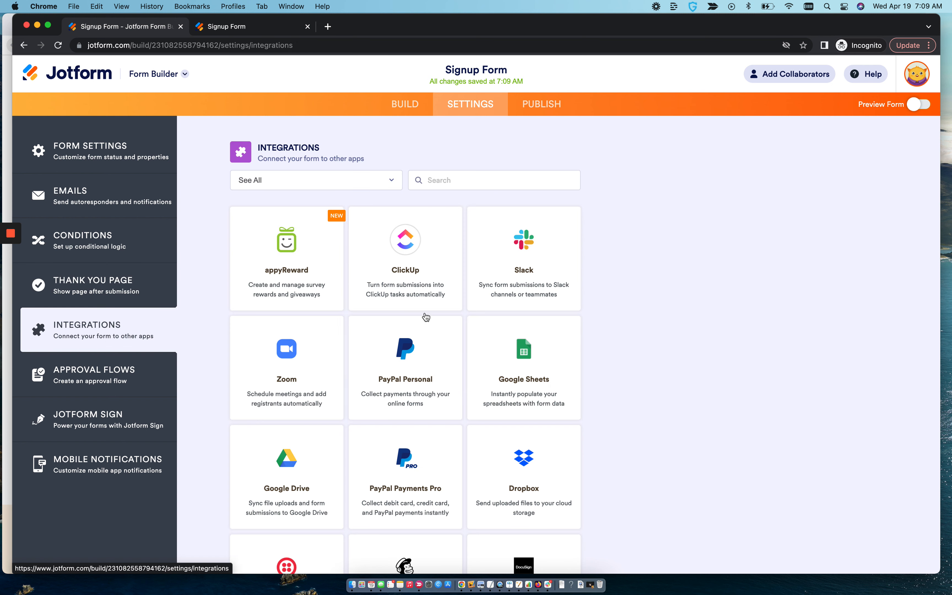
scroll(424, 314, "down", 15)
scroll(426, 317, "down", 6)
scroll(424, 316, "up", 12)
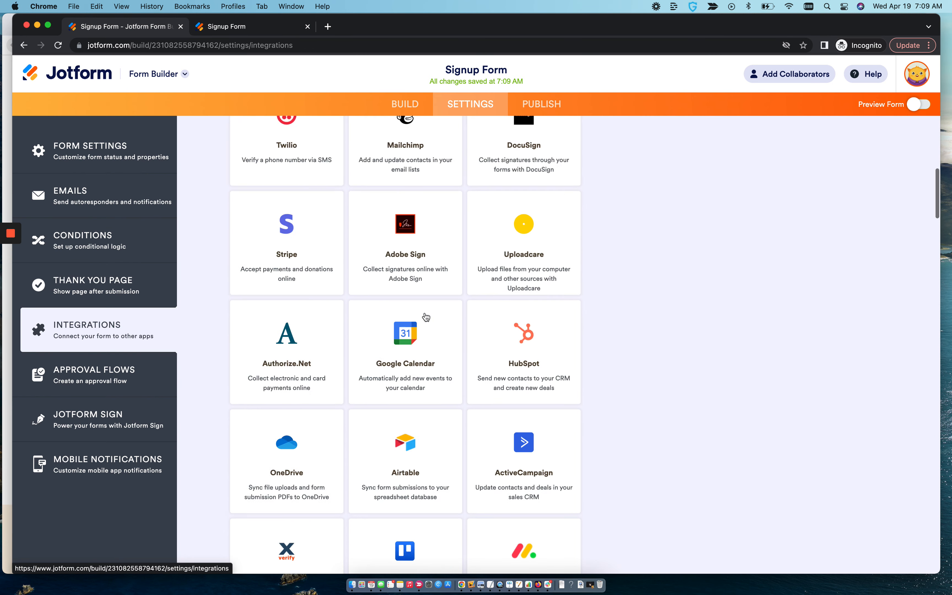
Step: Look through the form's approval flow, Jotform Sign, mobile notification, general and email settings
left_click(99, 382)
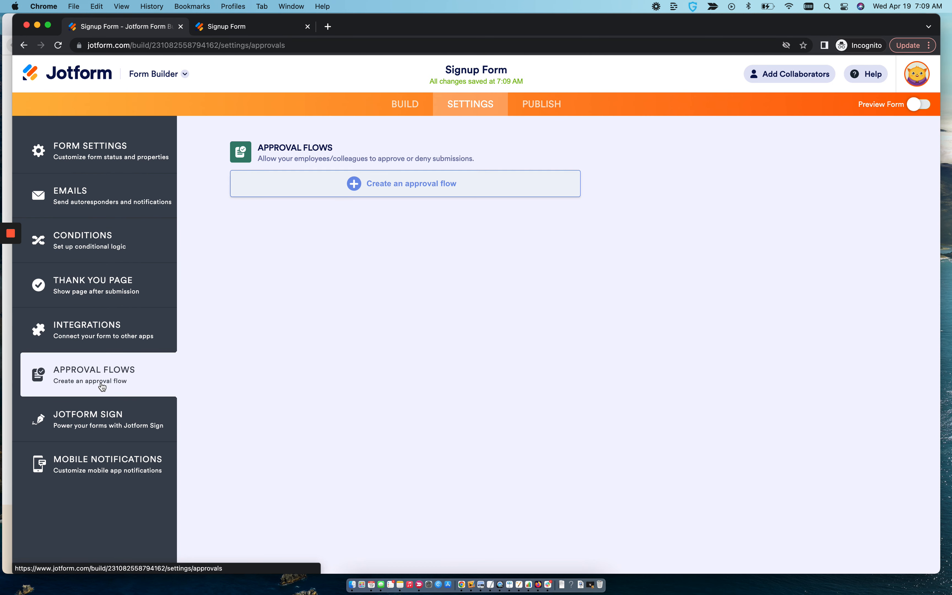
left_click(95, 424)
left_click(94, 470)
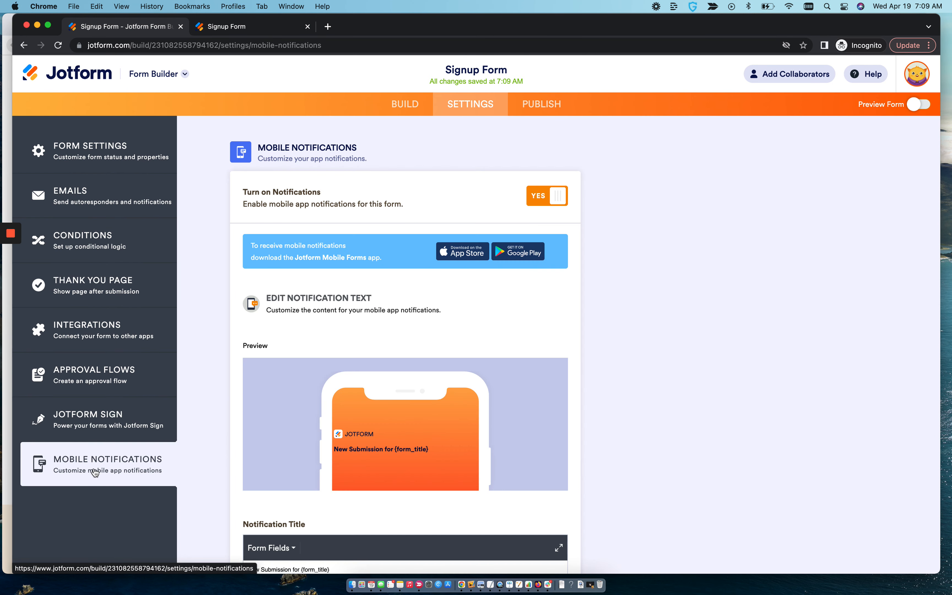
left_click(129, 198)
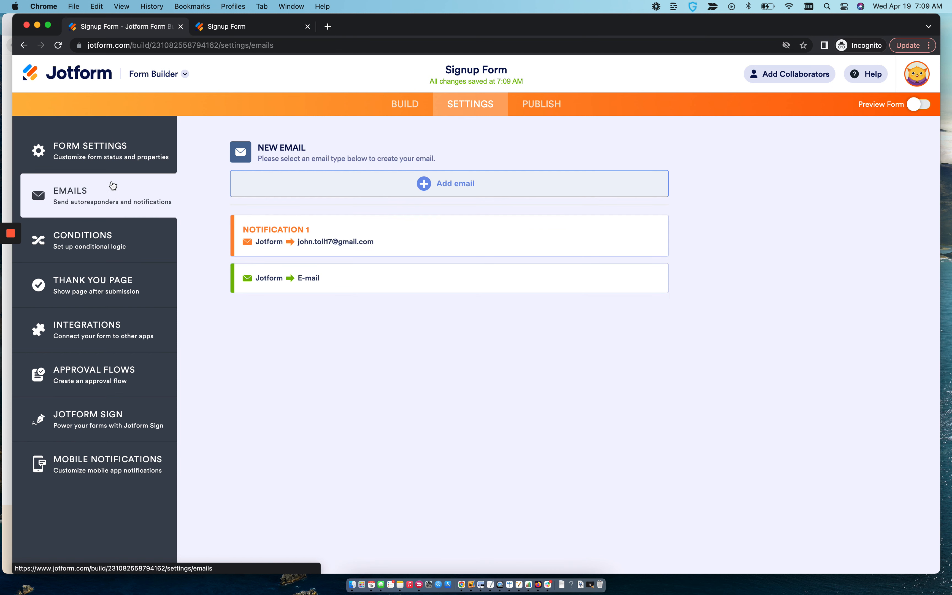
left_click(110, 152)
left_click(114, 209)
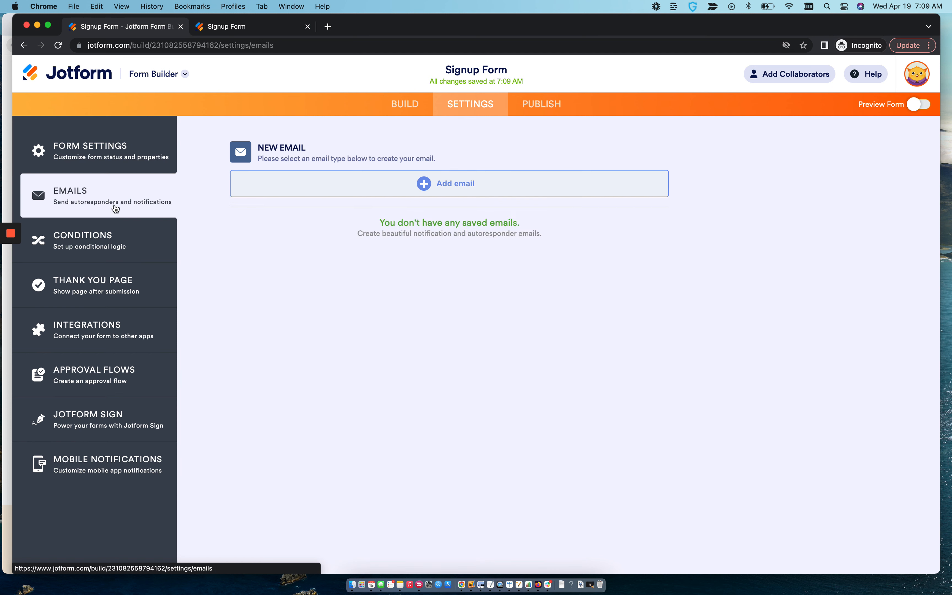
Step: Search the form's integrations for "Trus" and clear the search
left_click(103, 324)
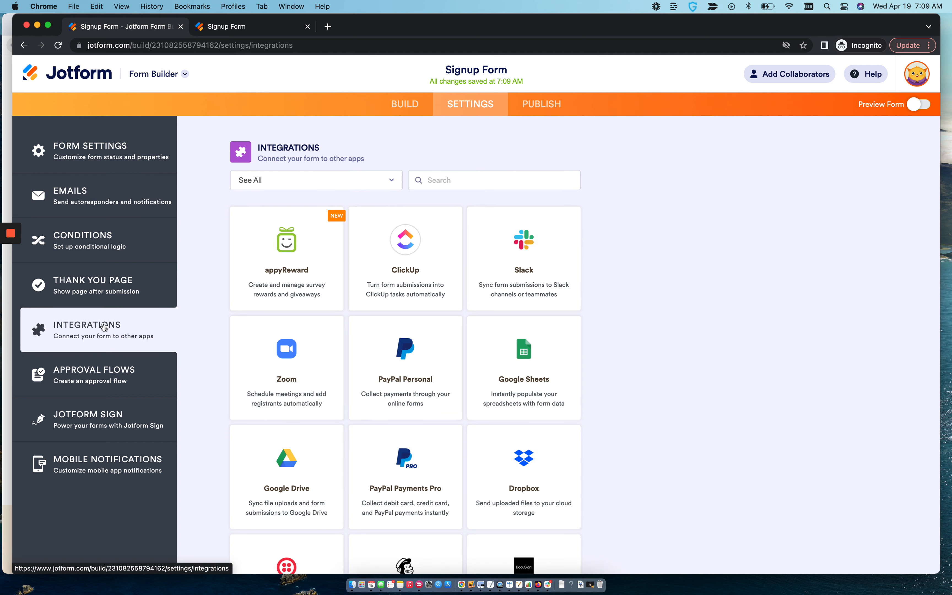
type("Trus")
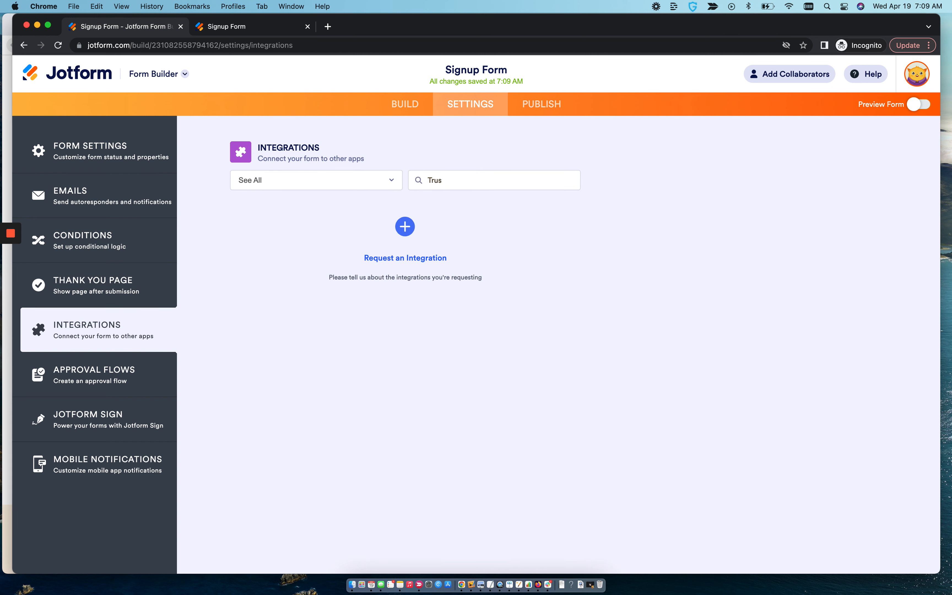
key("BackSpace")
key("BackSpace")
key("BackSpace")
key("BackSpace")
Step: Search the integrations for "ActivePro", clear the search and look over the full integration list
type("ActivePro")
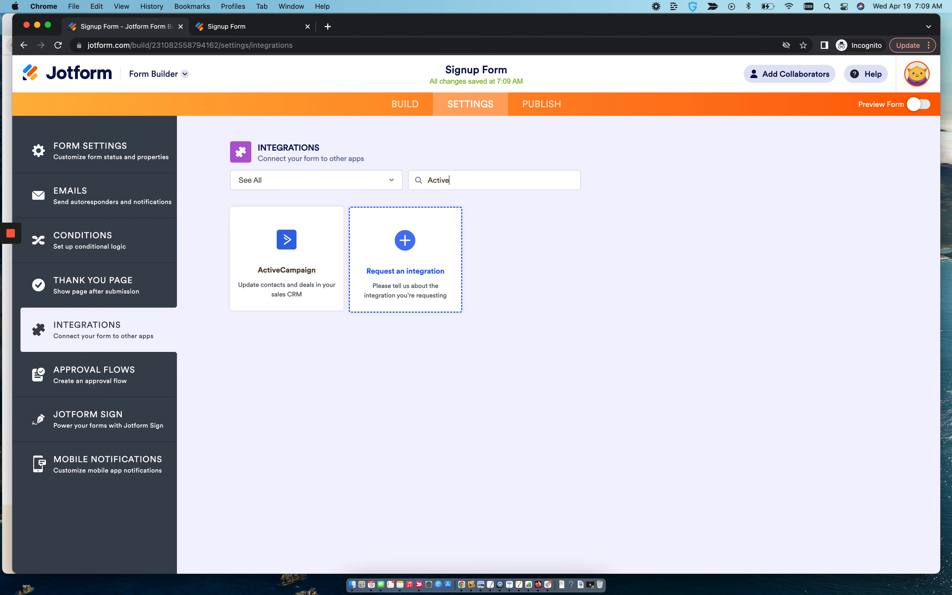
key("BackSpace")
key("BackSpace")
key("BackSpace")
key("BackSpace")
key("BackSpace")
key("BackSpace")
key("BackSpace")
key("BackSpace")
key("BackSpace")
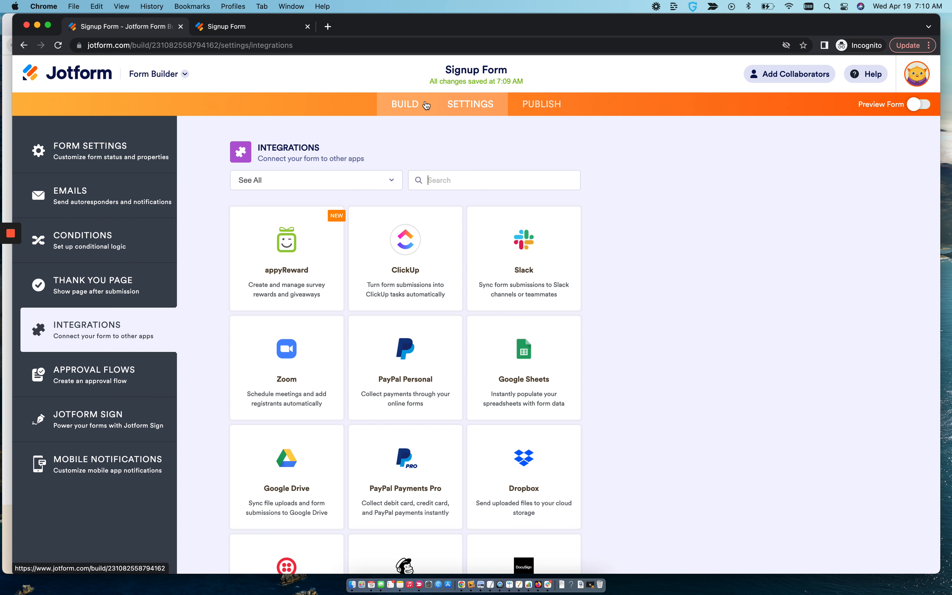
scroll(373, 331, "down", 6)
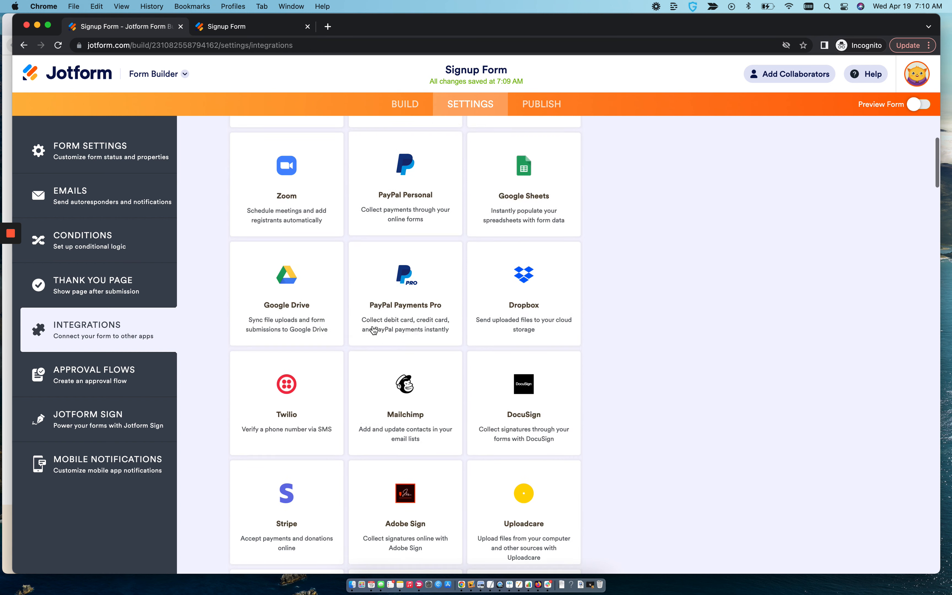
scroll(373, 331, "up", 6)
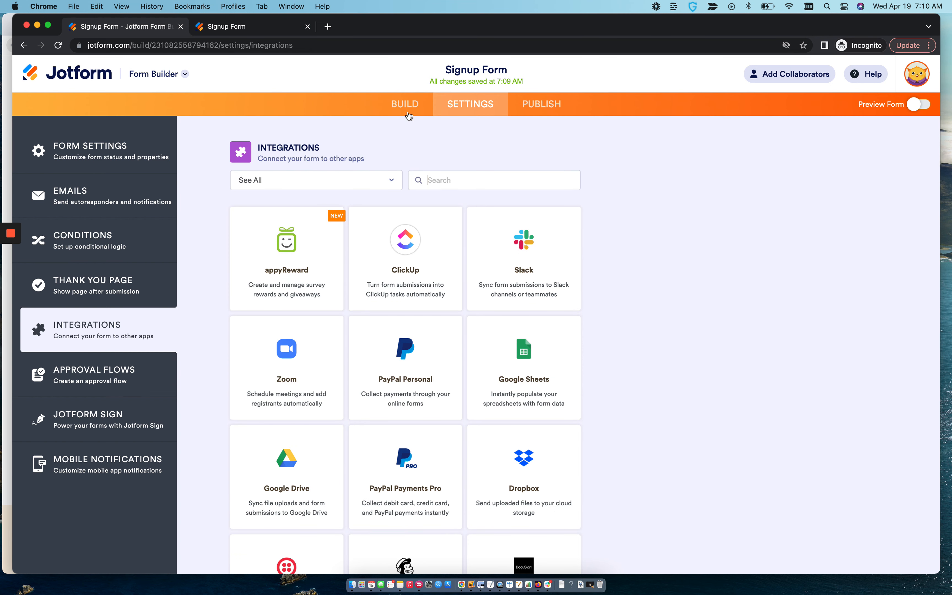
Step: Reopen the form's integration settings, search the integrations for "web" and clear the search
left_click(408, 115)
left_click(470, 103)
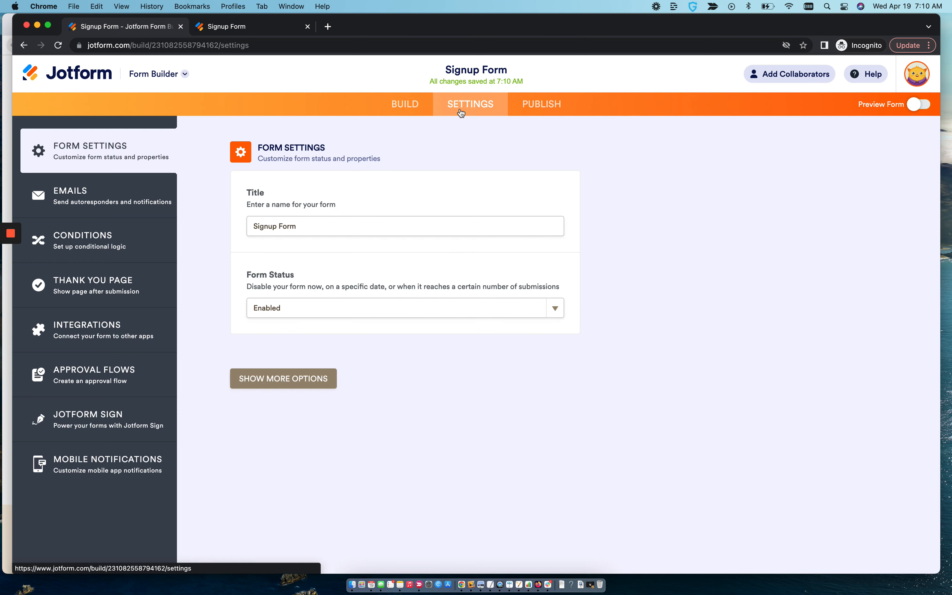
left_click(81, 337)
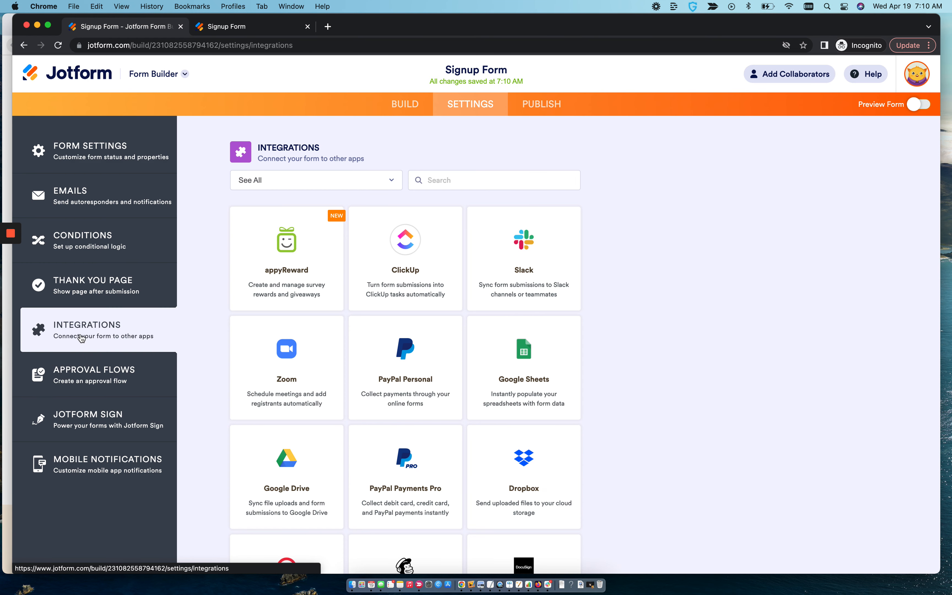
left_click(428, 182)
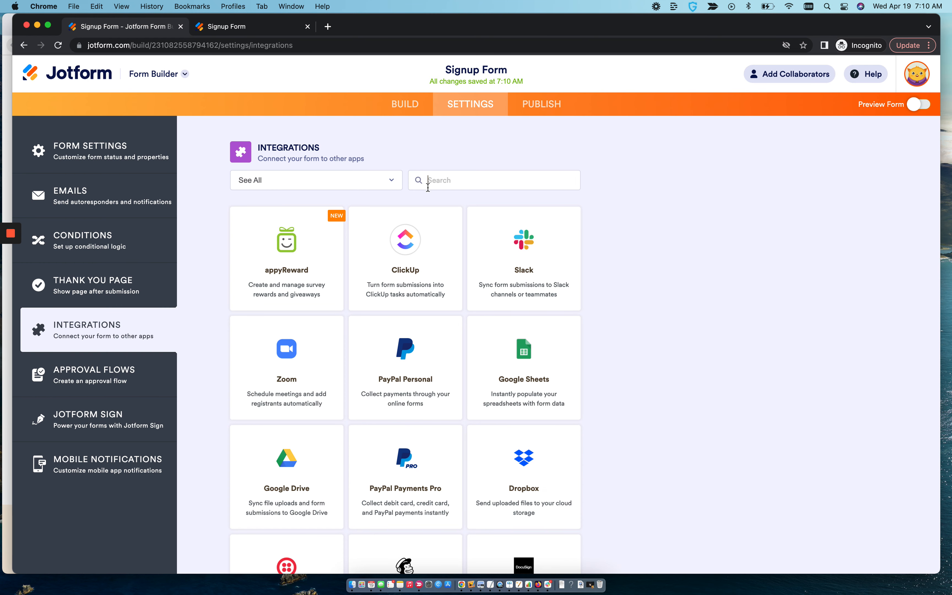
type("web")
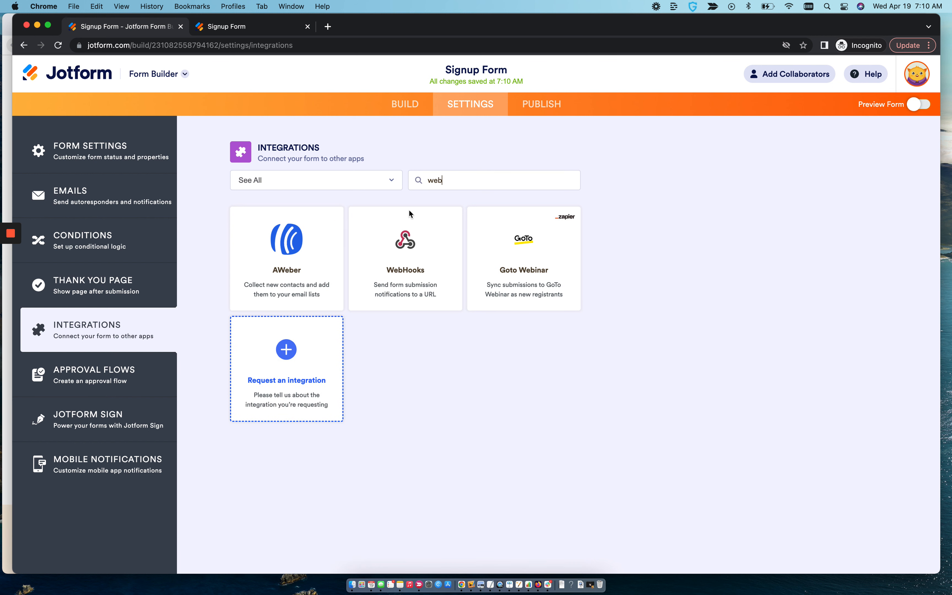
key("BackSpace")
key("BackSpace")
key("BackSpace")
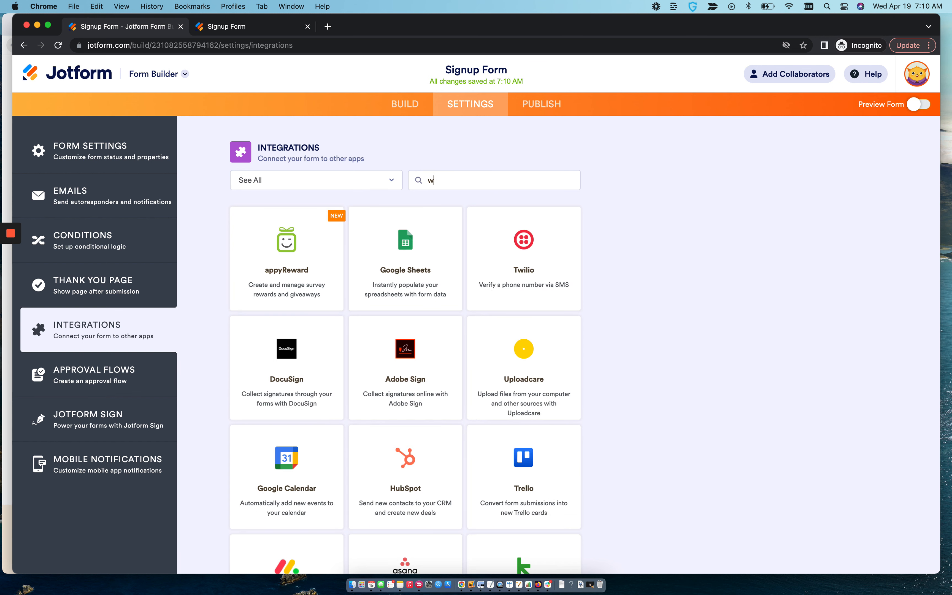
Step: Search the integrations for "lead" and clear the search
scroll(418, 190, "down", 3)
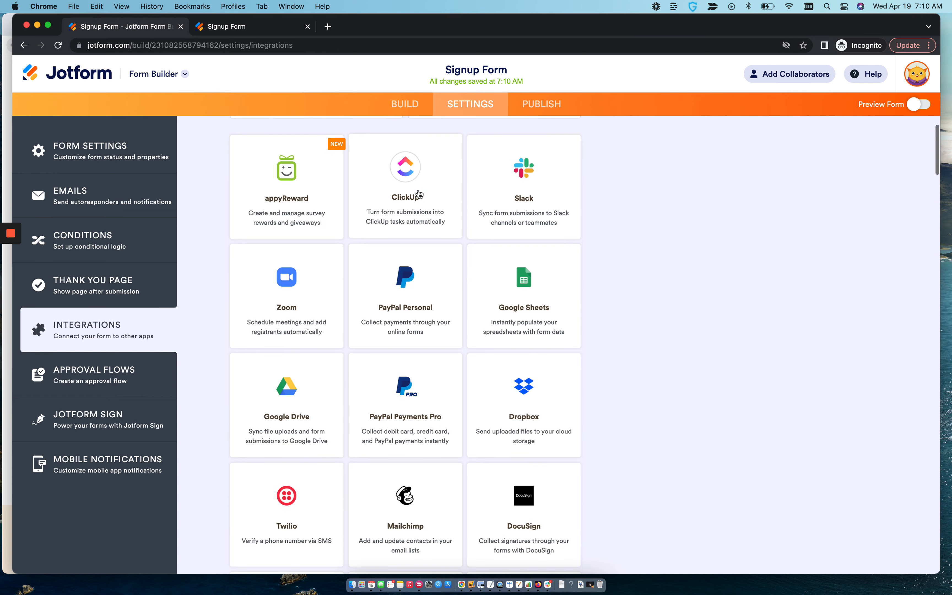
scroll(418, 190, "up", 3)
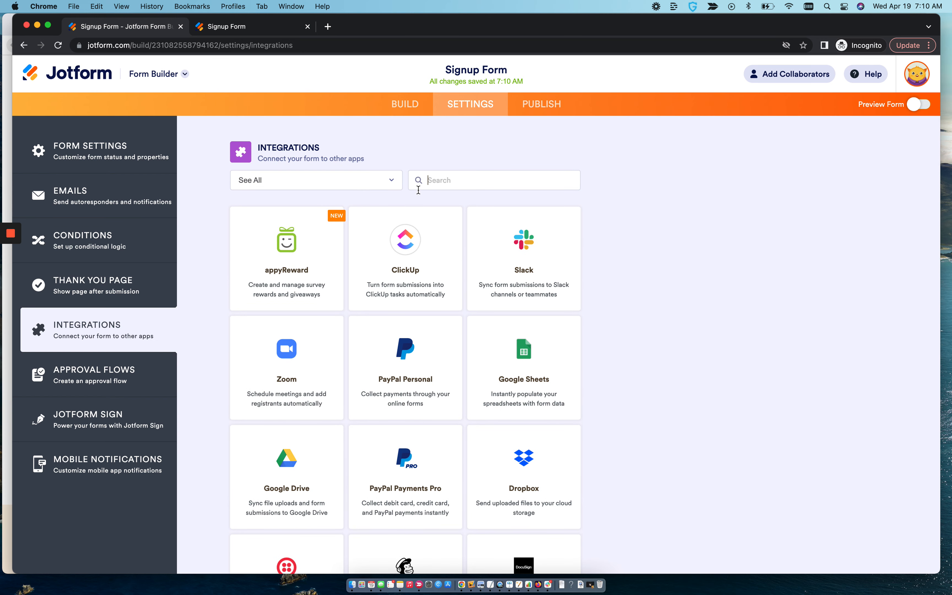
type("lead")
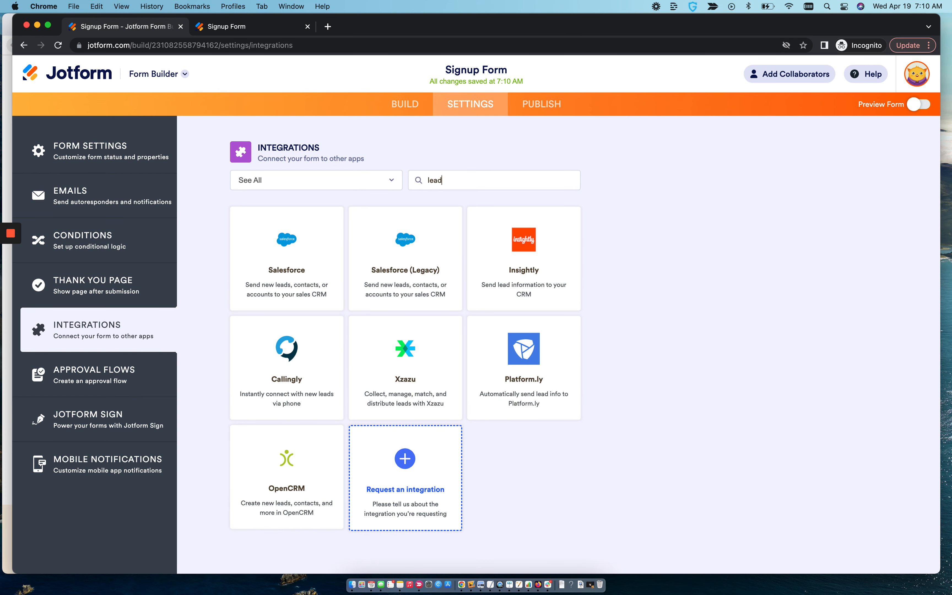
key("BackSpace")
key("BackSpace")
key("BackSpace")
key("BackSpace")
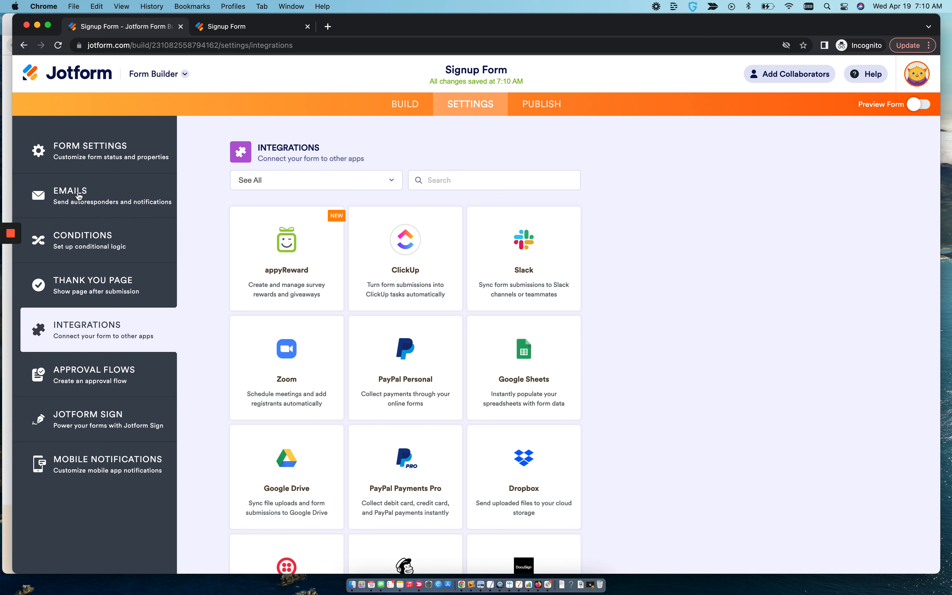
Step: Look over the form's email, conditions and general settings once more
left_click(83, 197)
left_click(84, 236)
left_click(82, 150)
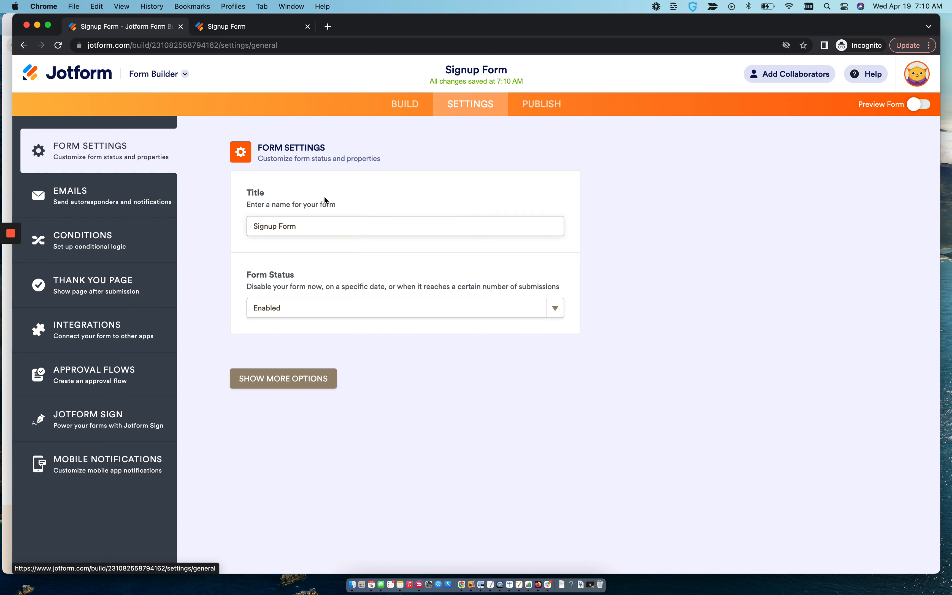
Step: Return to the form builder and review the SaaS Demo Form from start to end
left_click(401, 103)
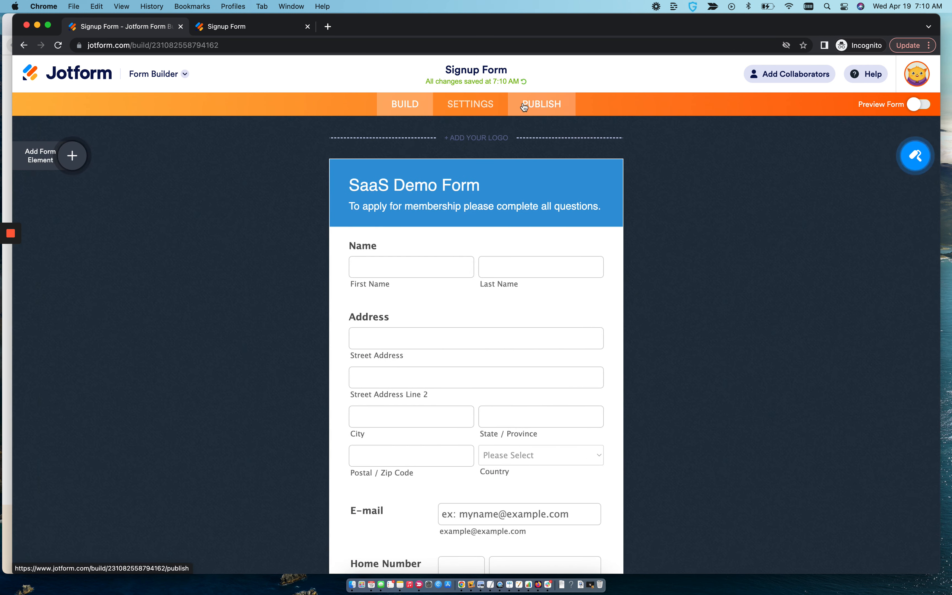
scroll(399, 320, "down", 10)
scroll(401, 321, "up", 15)
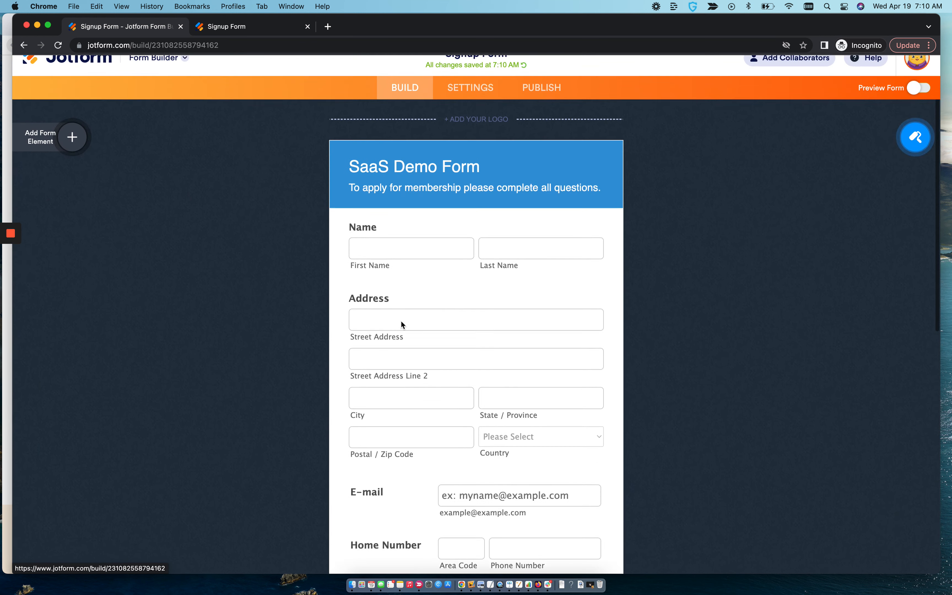
scroll(495, 428, "down", 10)
scroll(495, 429, "up", 10)
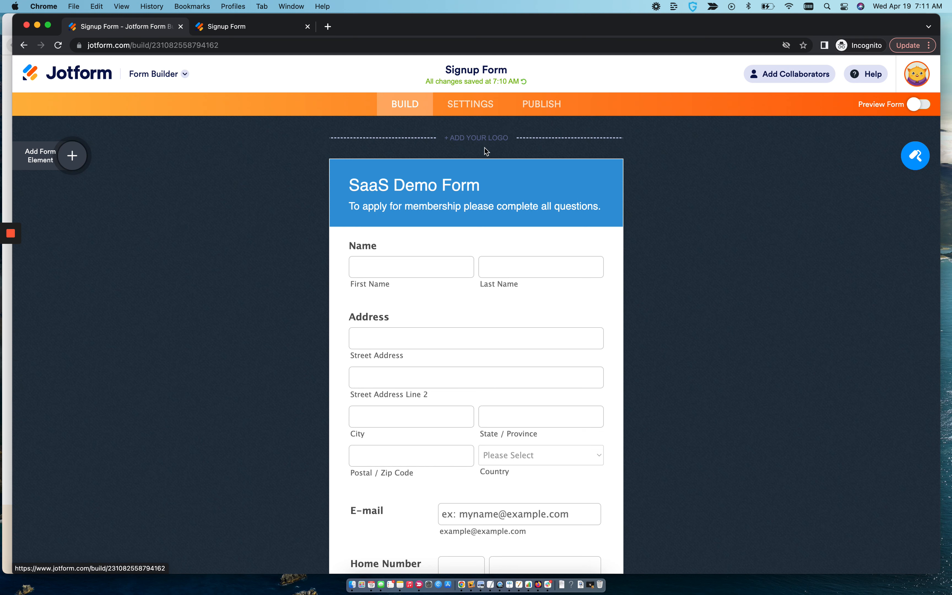
Step: Revisit the form settings and open the publishing options with the form's direct share link
left_click(472, 109)
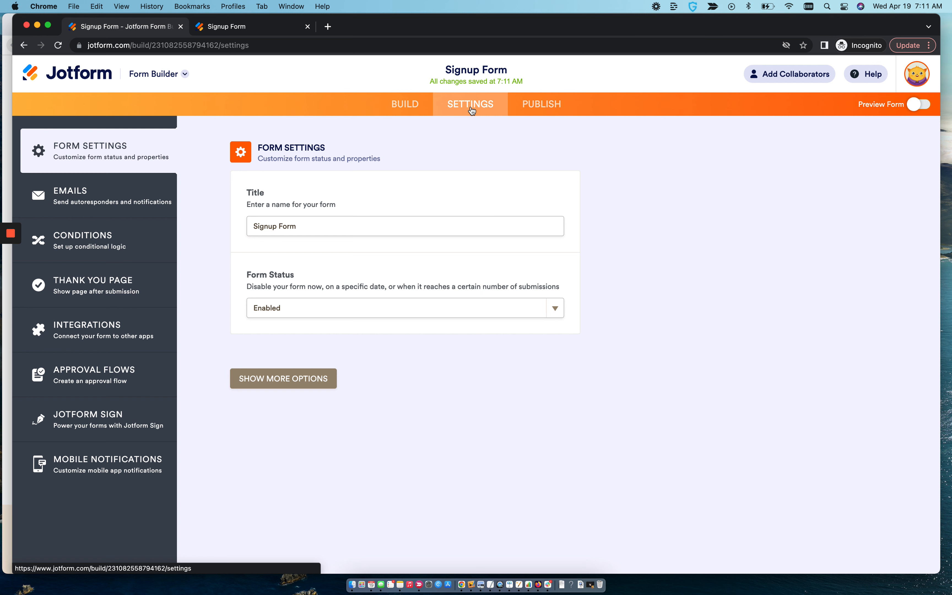
left_click(404, 104)
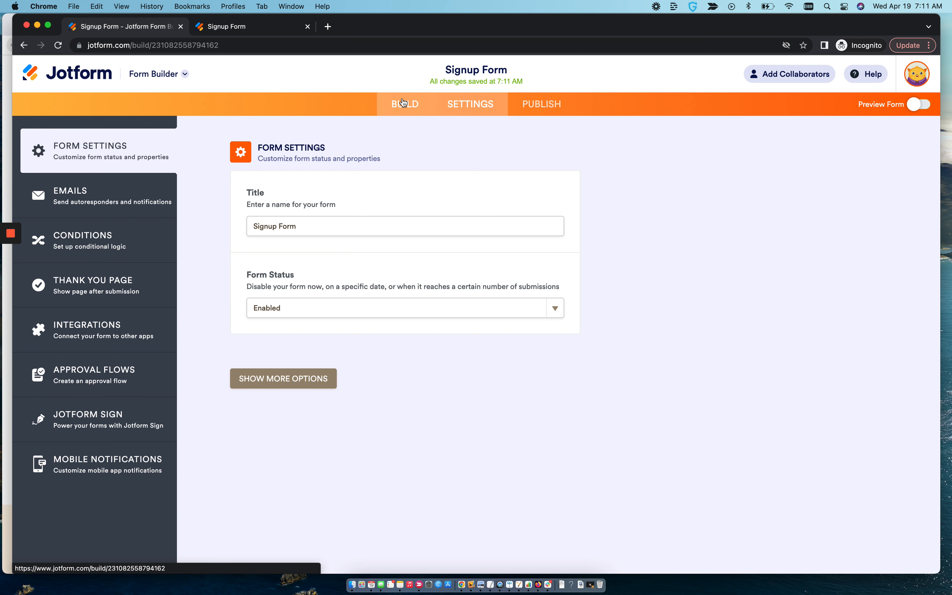
left_click(549, 106)
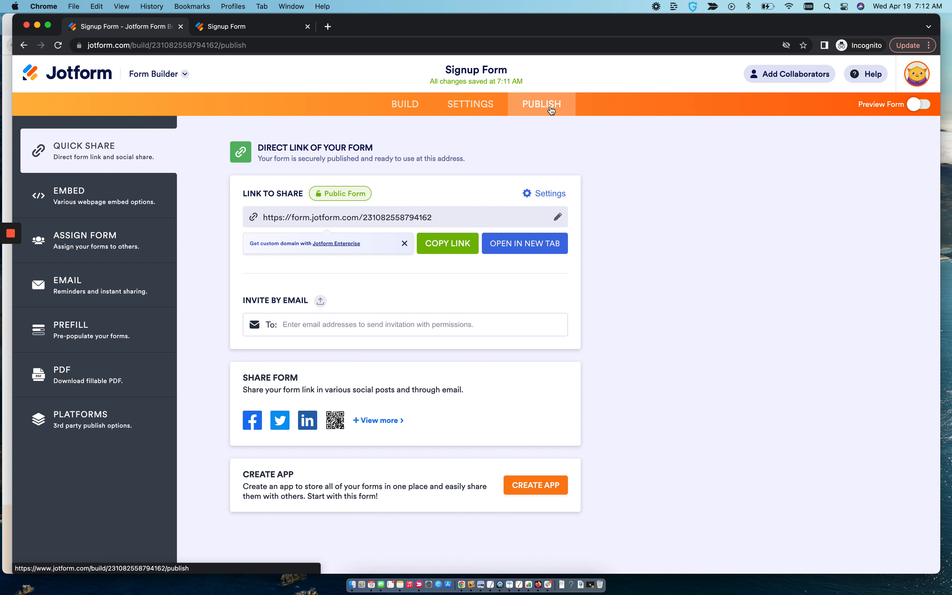
Step: Open getleadforms.com in a new browser tab and look through its home page
left_click(329, 26)
type("get")
key("Return")
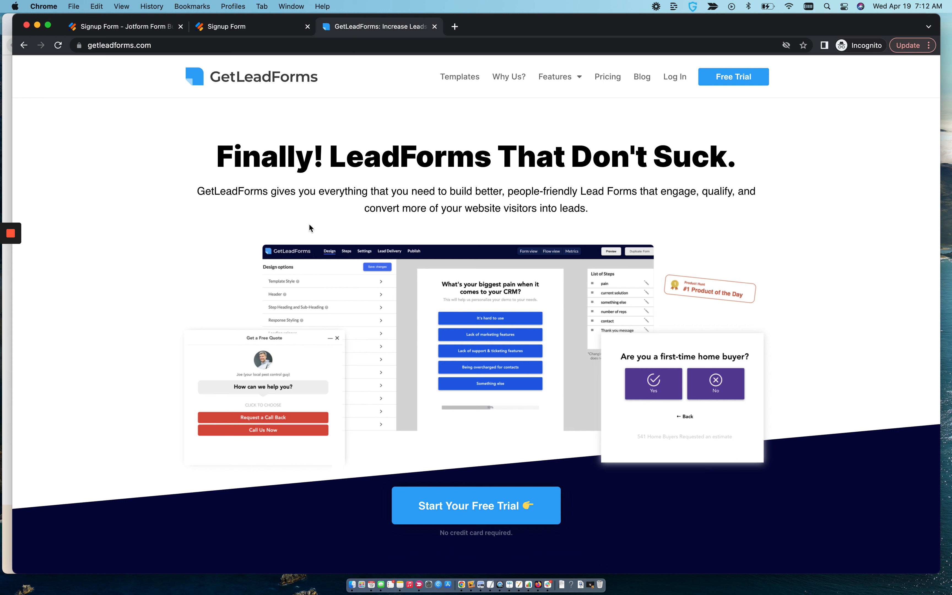
scroll(307, 220, "down", 10)
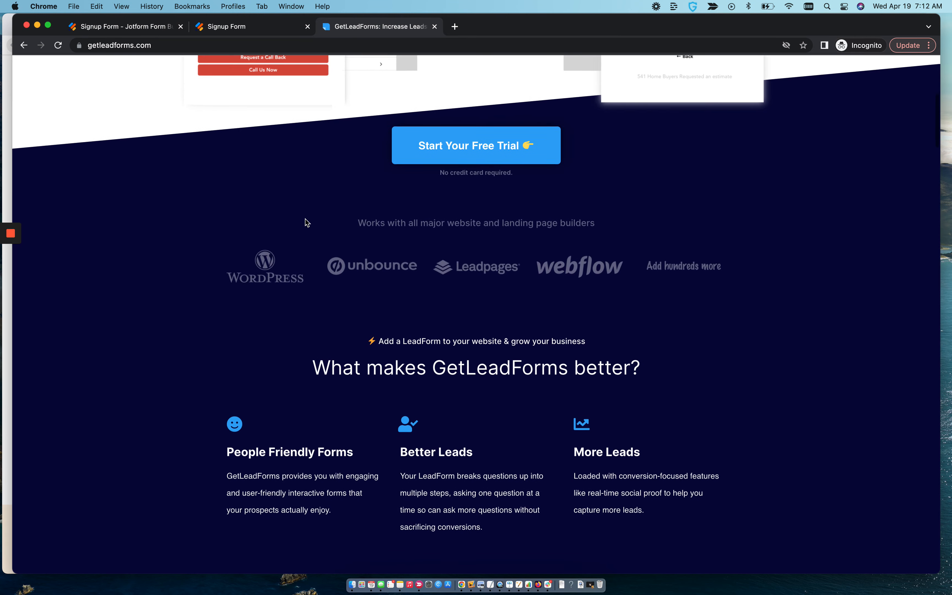
scroll(306, 222, "down", 15)
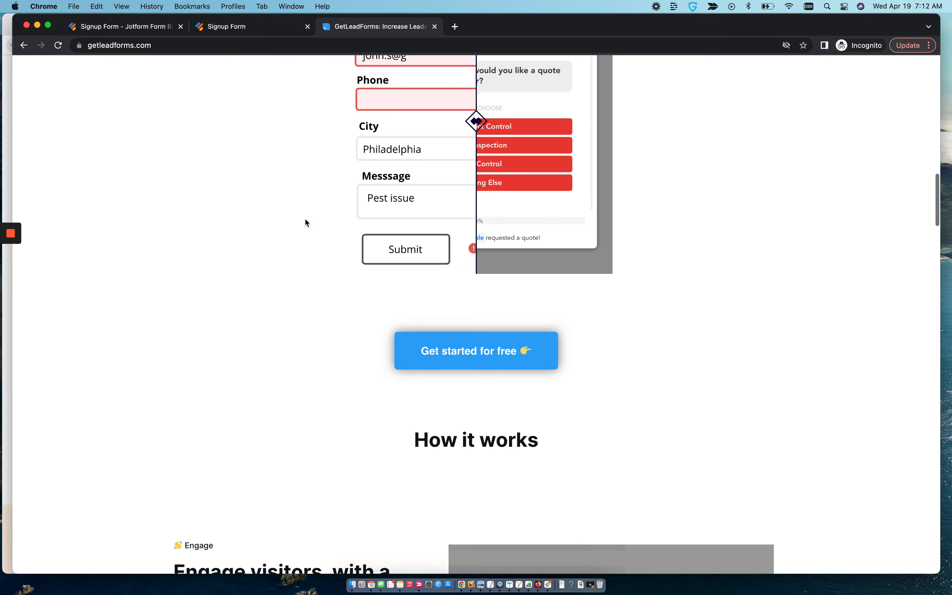
scroll(305, 221, "down", 12)
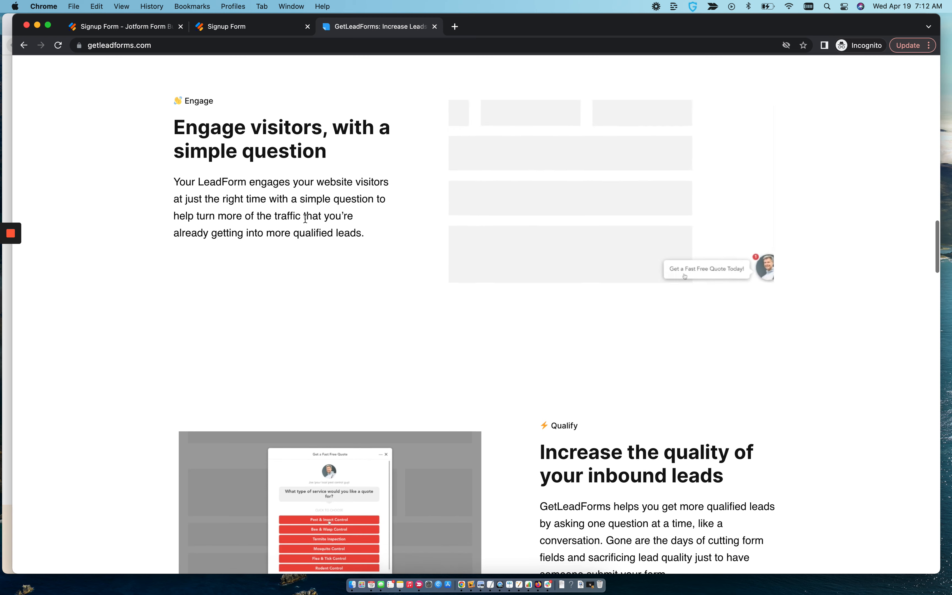